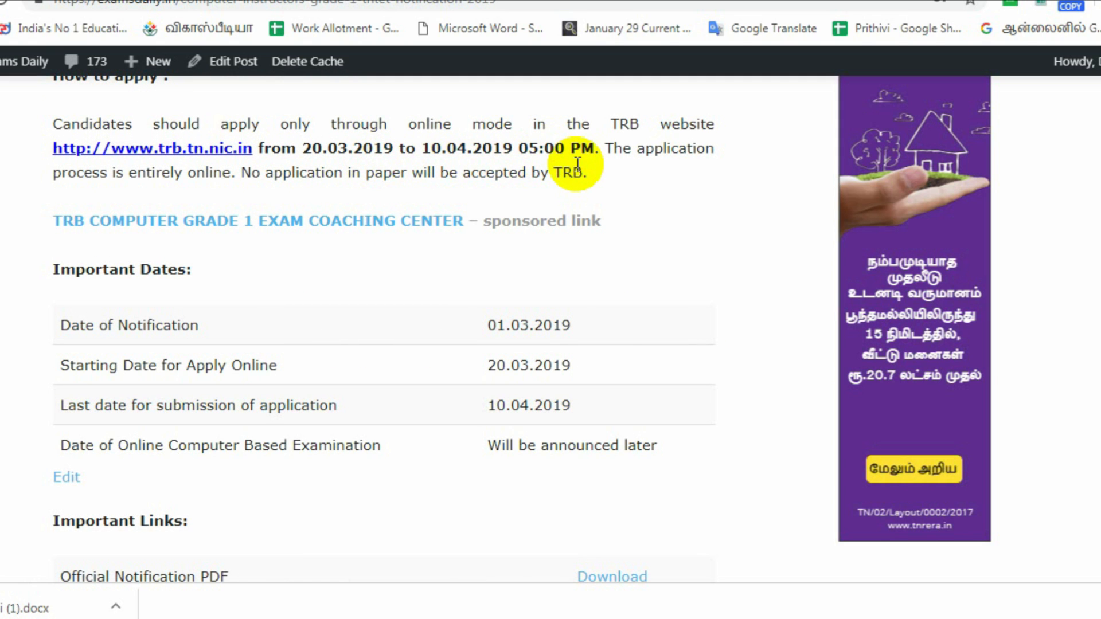
Follow the Apply Online link in ExamsDaily's Important Links table to the TRB application portal.
{"action": "scroll", "coordinate": [594, 225], "scroll_direction": "down", "scroll_amount": 5}
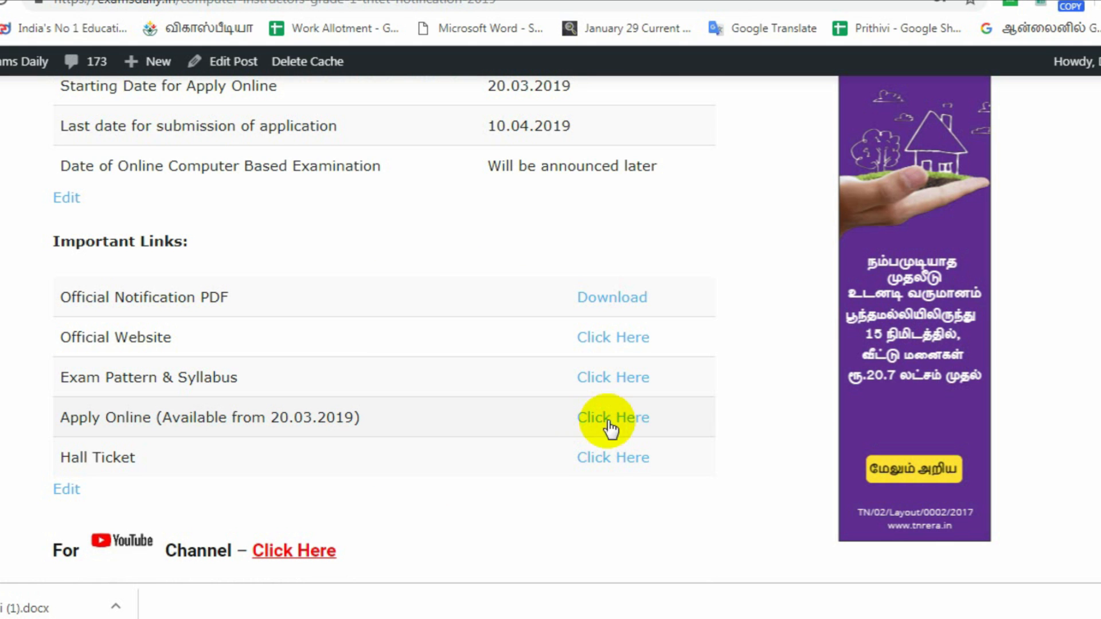
{"action": "left_click", "coordinate": [631, 420]}
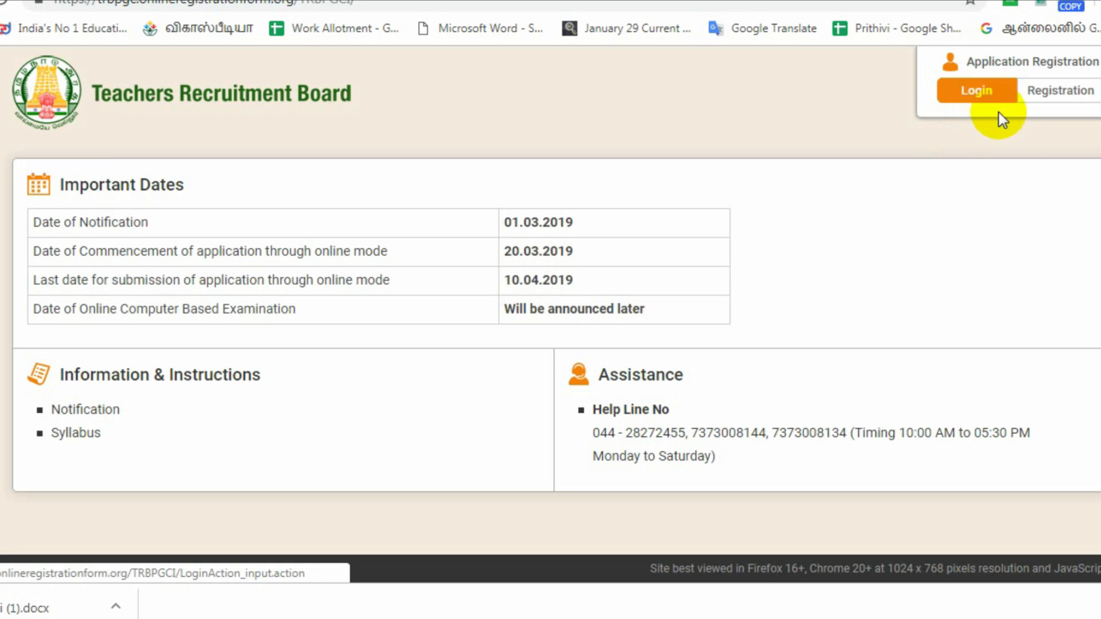
Start a new registration with the applicant's name and initial, Indian nationality, not differently abled.
{"action": "left_click", "coordinate": [1065, 95]}
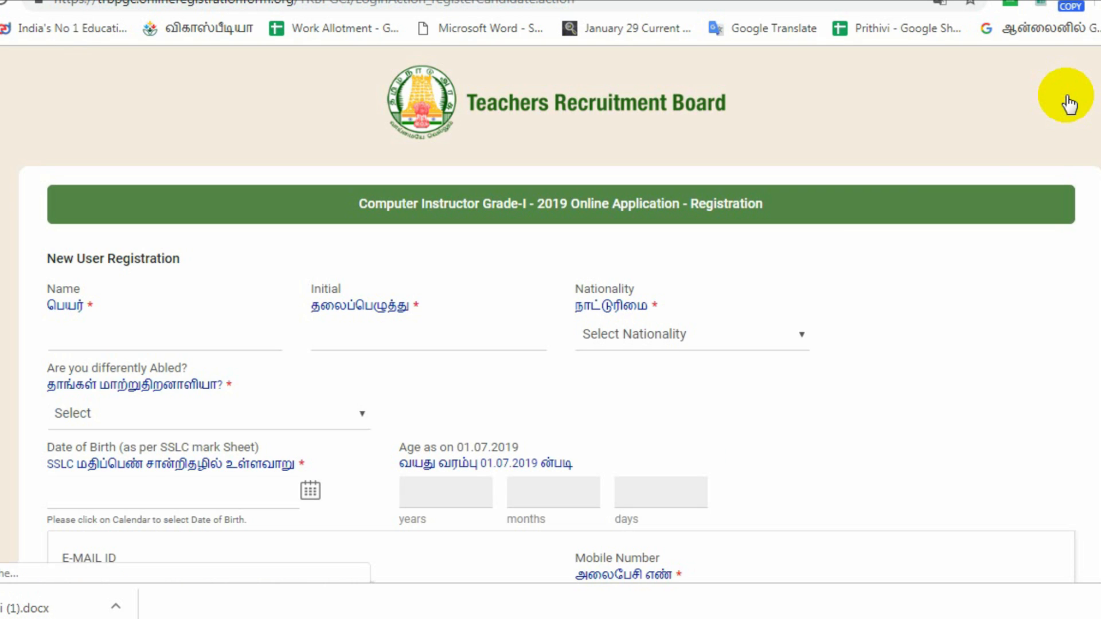
{"action": "scroll", "coordinate": [601, 246], "scroll_direction": "down", "scroll_amount": 1}
{"action": "left_click", "coordinate": [156, 244]}
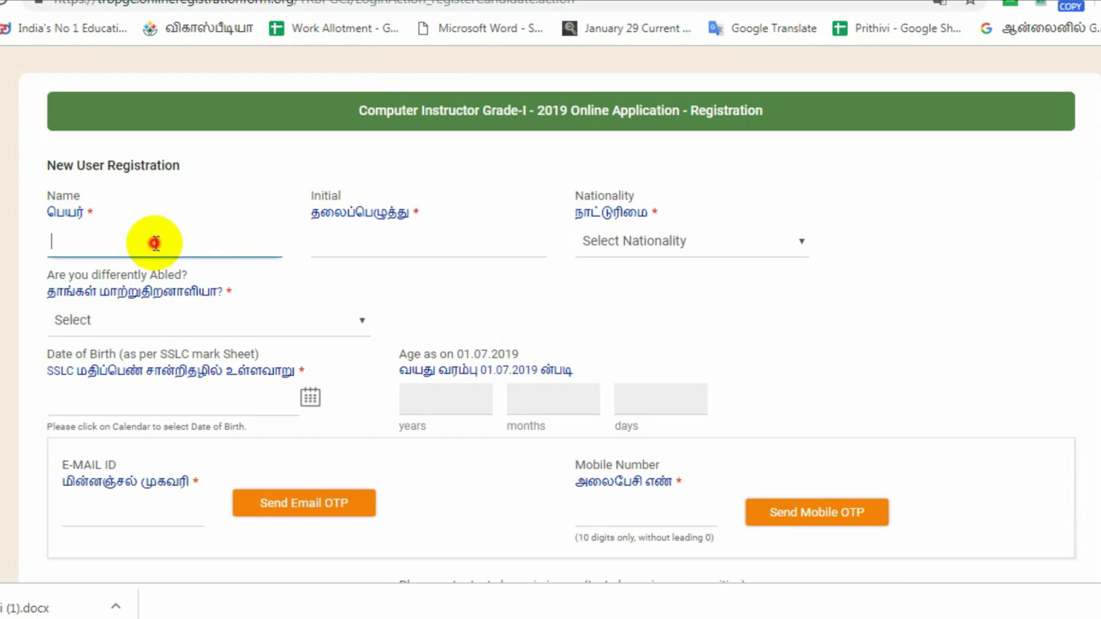
{"action": "type", "text": "SHALINI"}
{"action": "key", "text": "Tab"}
{"action": "type", "text": "J"}
{"action": "key", "text": "Tab"}
{"action": "key", "text": "Down"}
{"action": "key", "text": "Tab"}
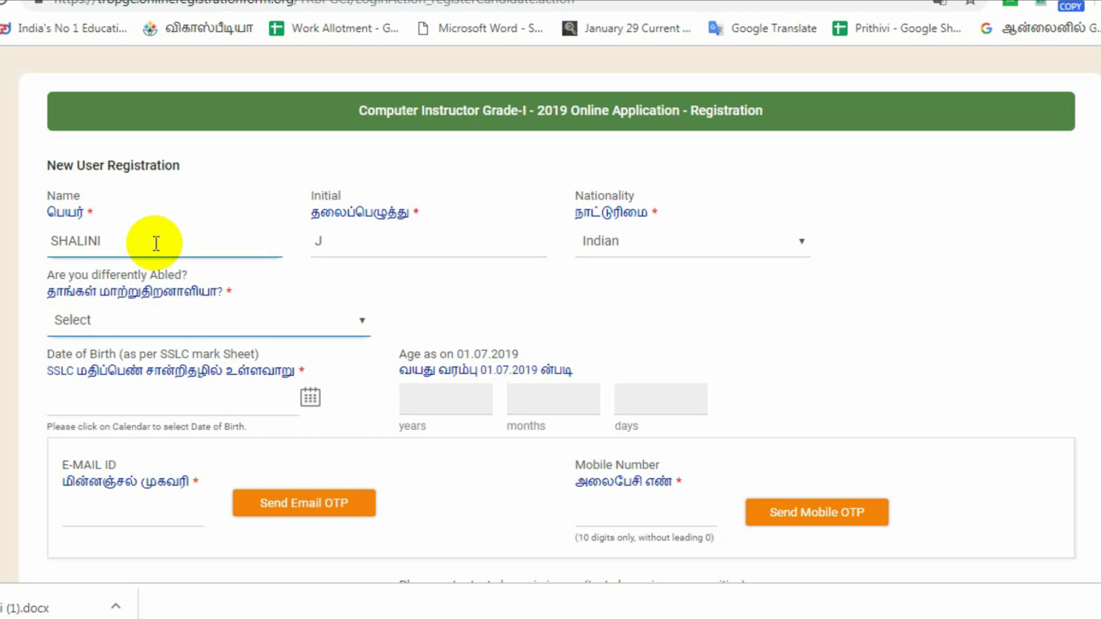
{"action": "left_click", "coordinate": [216, 325]}
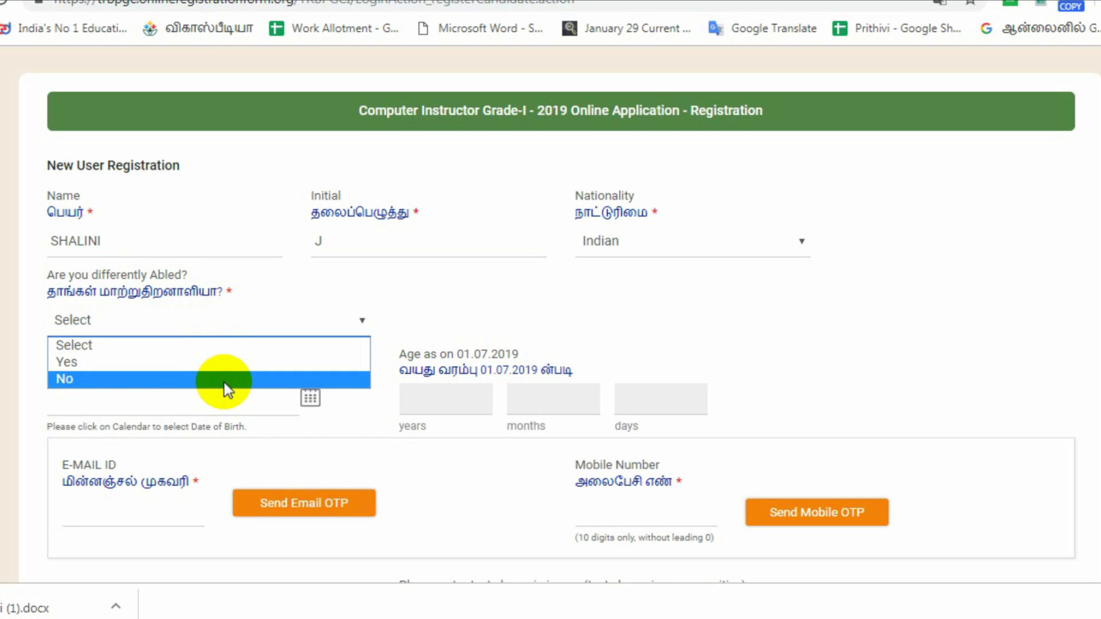
{"action": "left_click", "coordinate": [221, 380]}
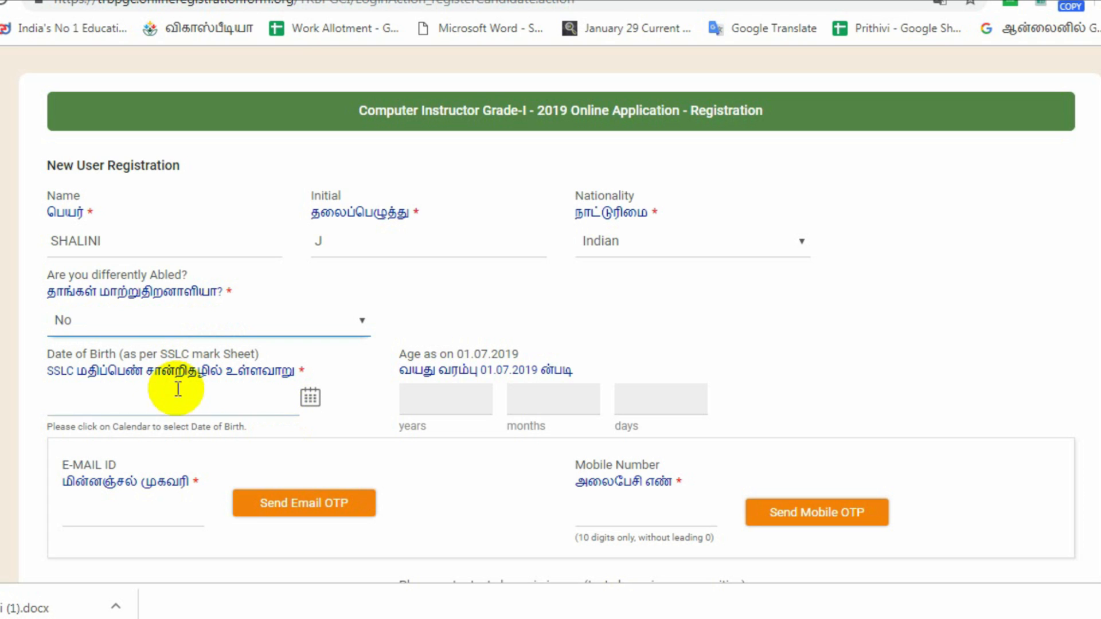
{"action": "left_click", "coordinate": [311, 397]}
{"action": "left_click", "coordinate": [312, 401]}
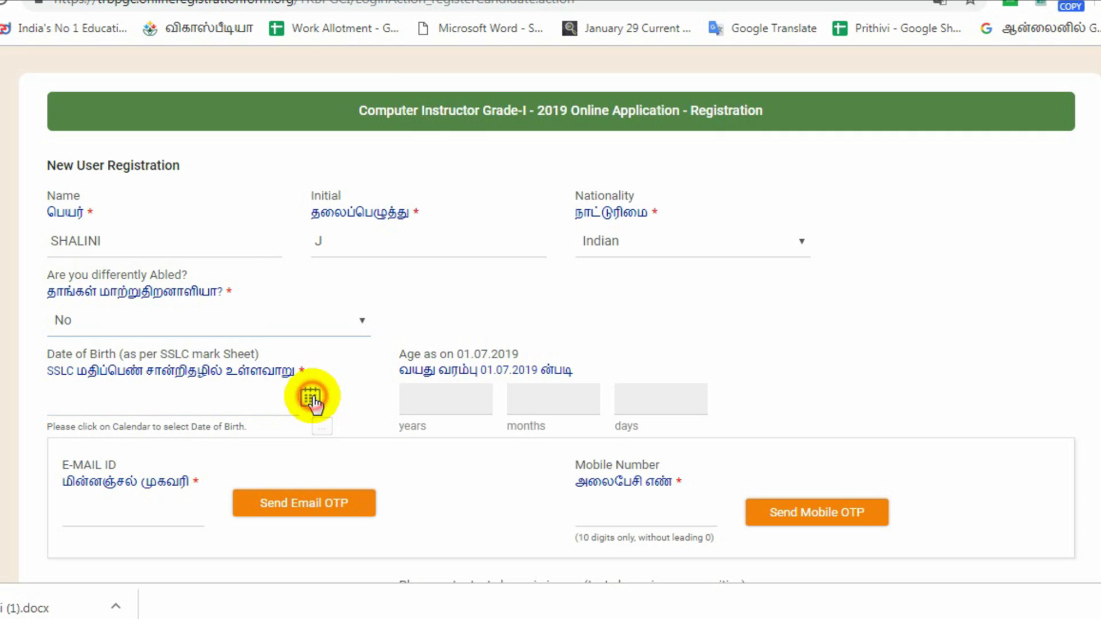
{"action": "left_click", "coordinate": [184, 216]}
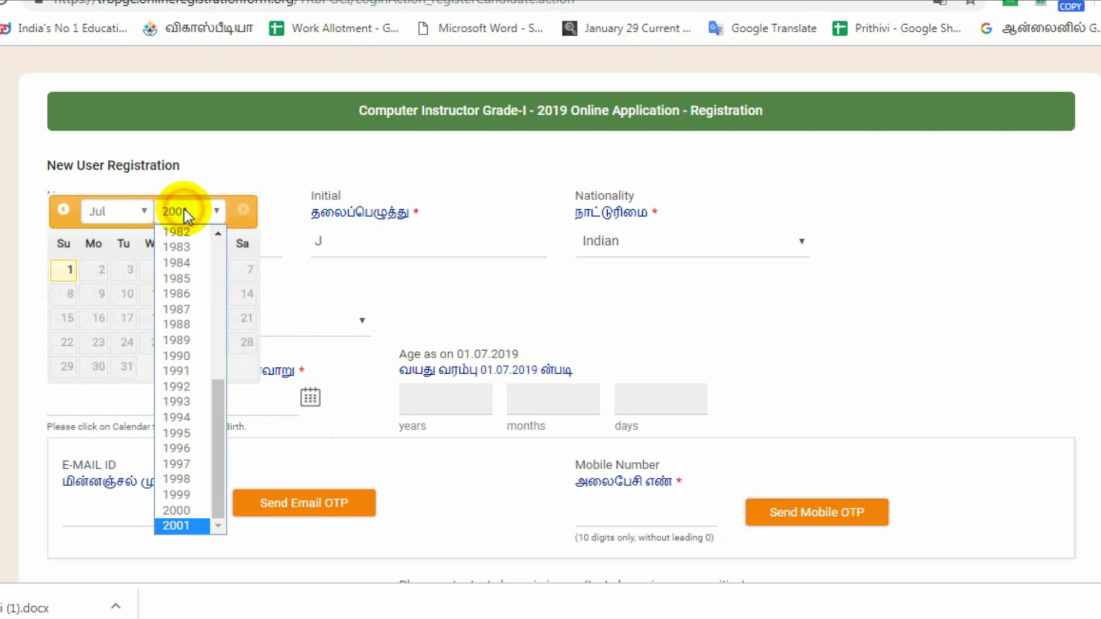
{"action": "left_click", "coordinate": [186, 384]}
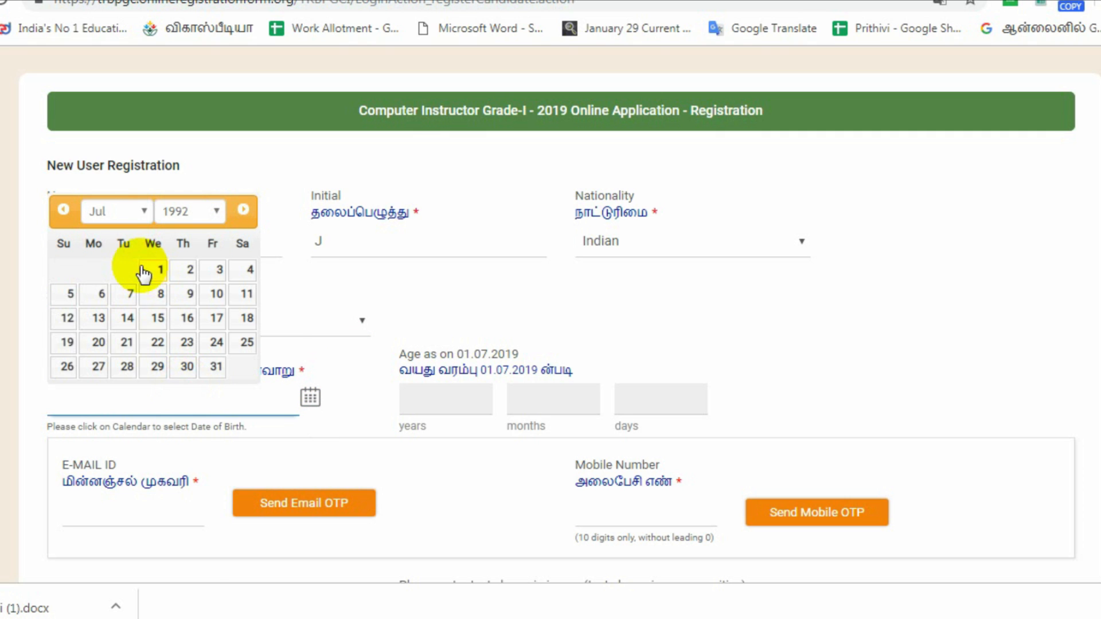
{"action": "left_click", "coordinate": [126, 342]}
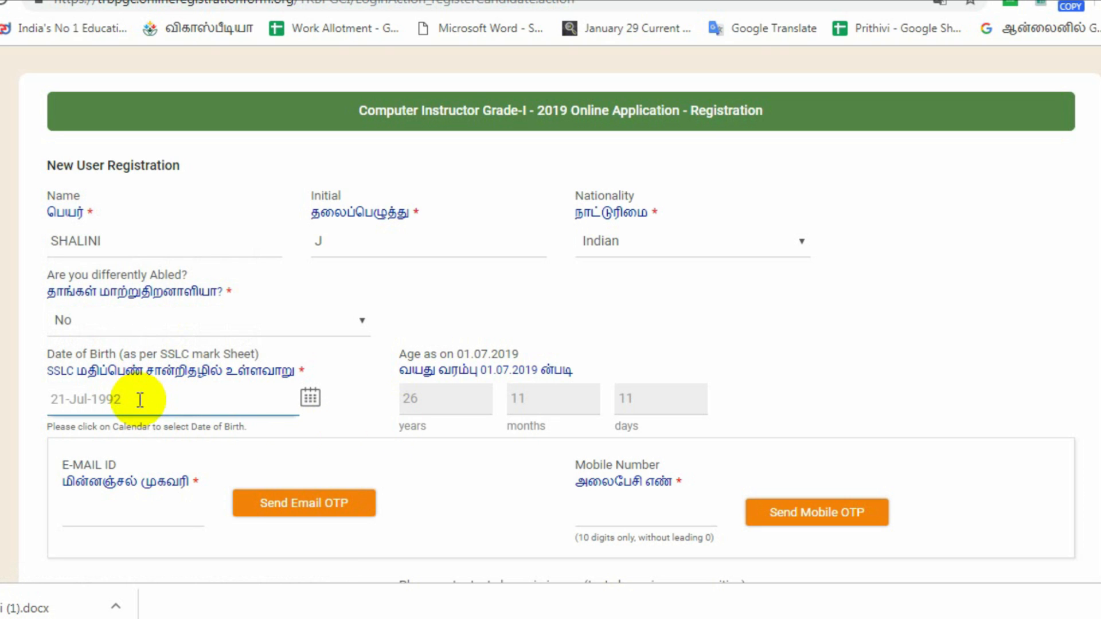
{"action": "left_click", "coordinate": [412, 395]}
{"action": "left_click", "coordinate": [627, 399]}
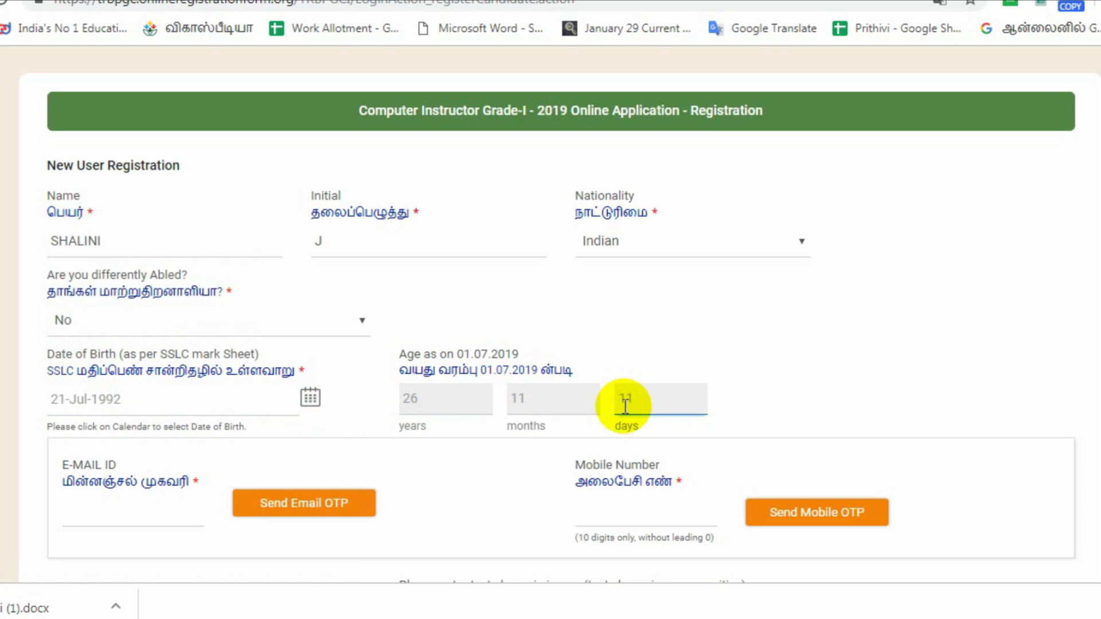
{"action": "left_click", "coordinate": [109, 515]}
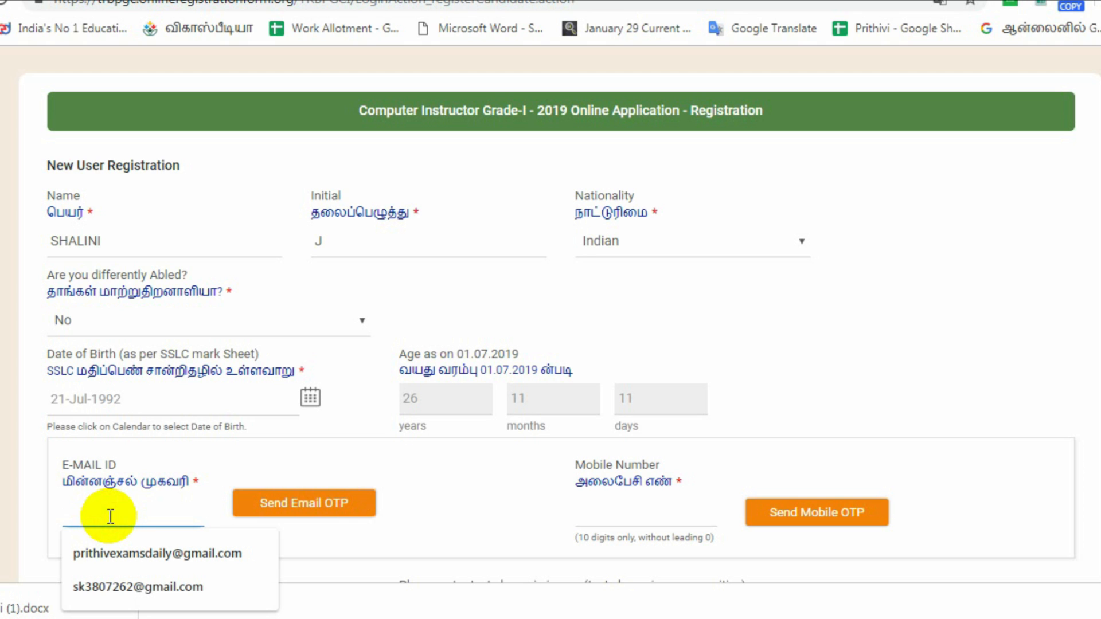
Autofill the saved e-mail address and verify it with the e-mailed one-time code.
{"action": "key", "text": "Down"}
{"action": "key", "text": "Return"}
{"action": "left_click", "coordinate": [308, 516]}
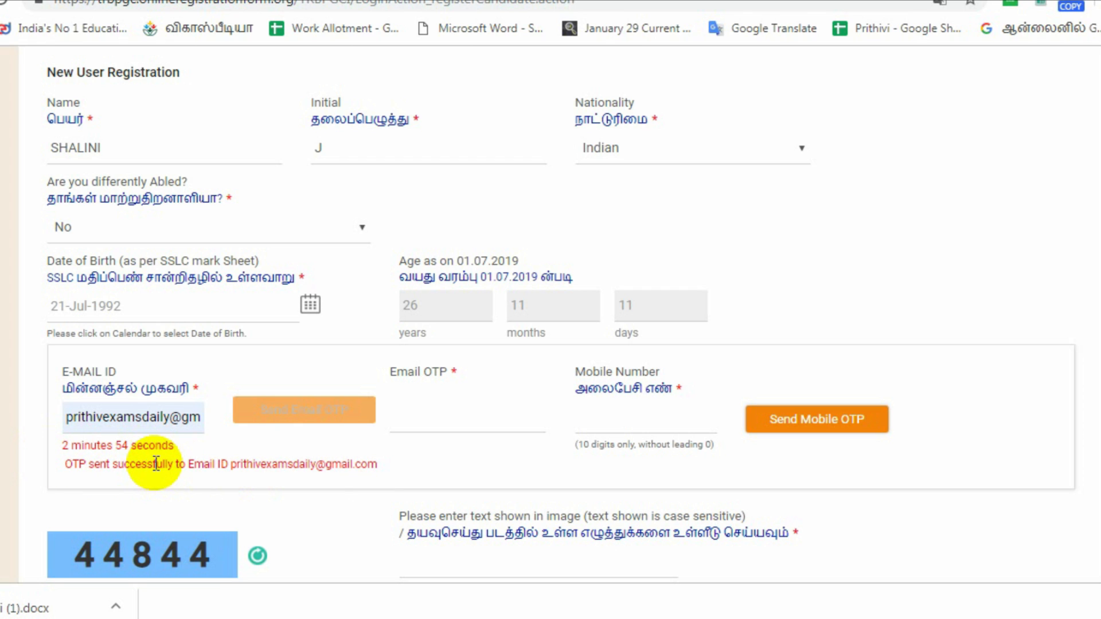
{"action": "left_click", "coordinate": [450, 411]}
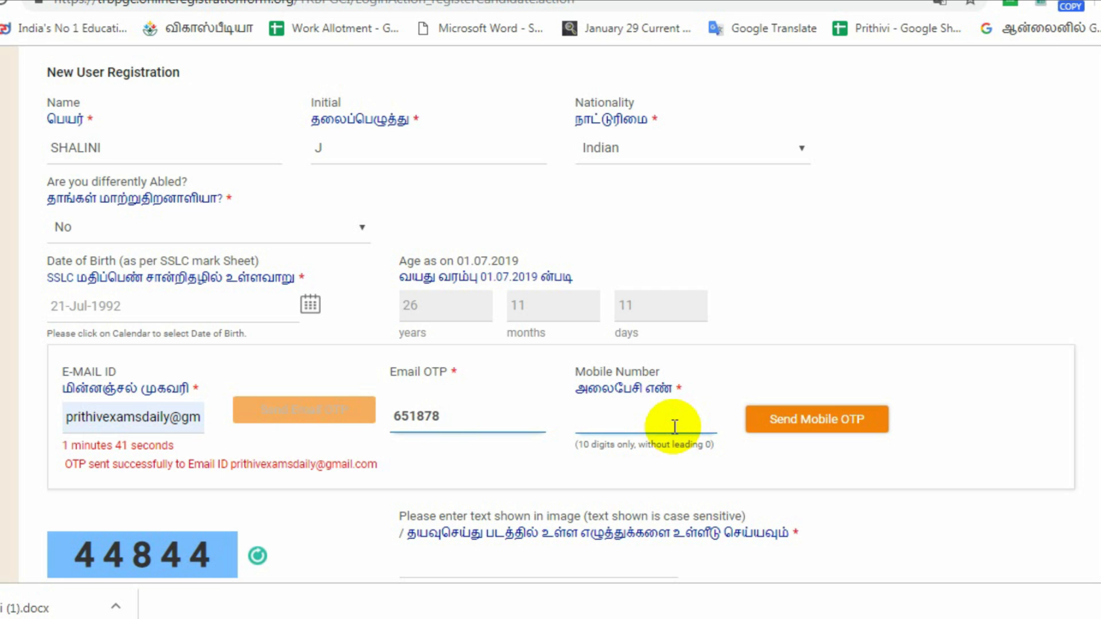
Enter the mobile number and verify it with the SMS one-time code.
{"action": "left_click", "coordinate": [673, 425]}
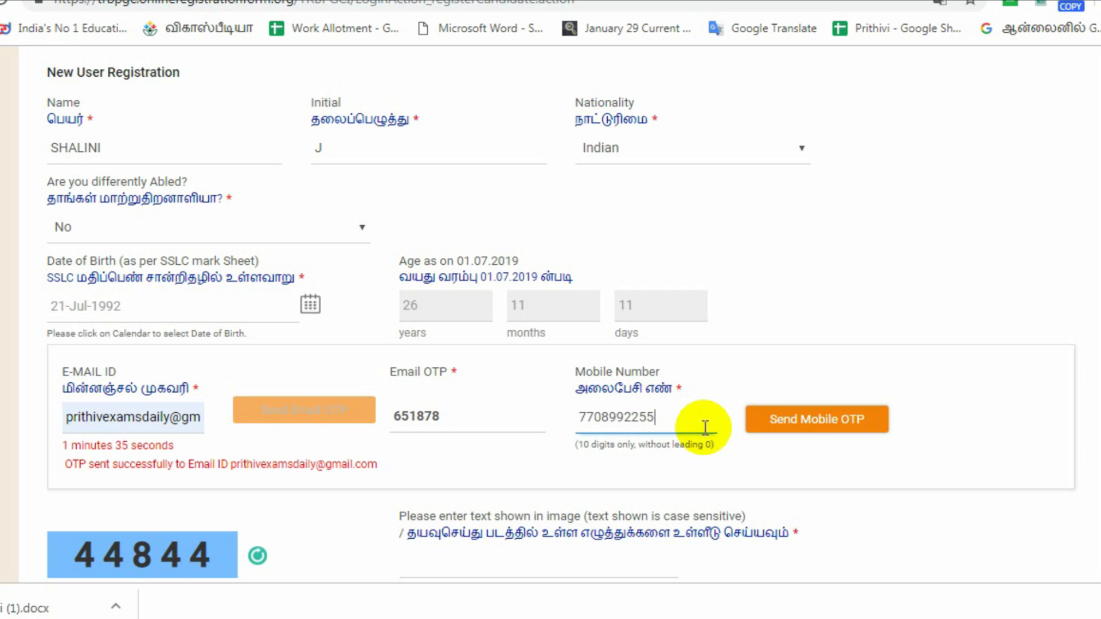
{"action": "left_click", "coordinate": [817, 428]}
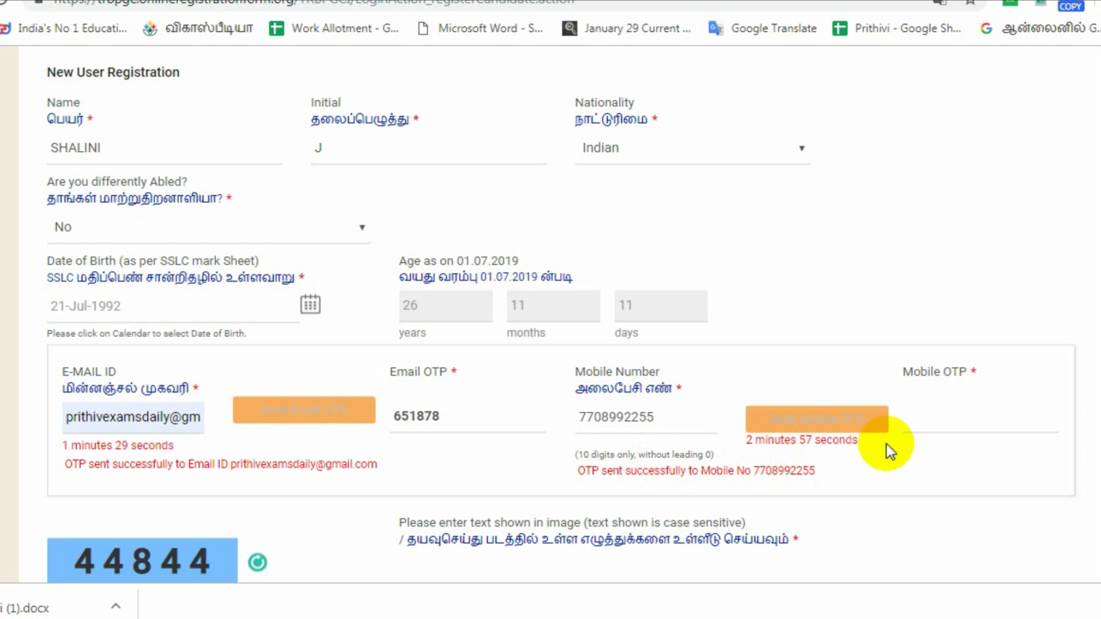
{"action": "left_click", "coordinate": [933, 424]}
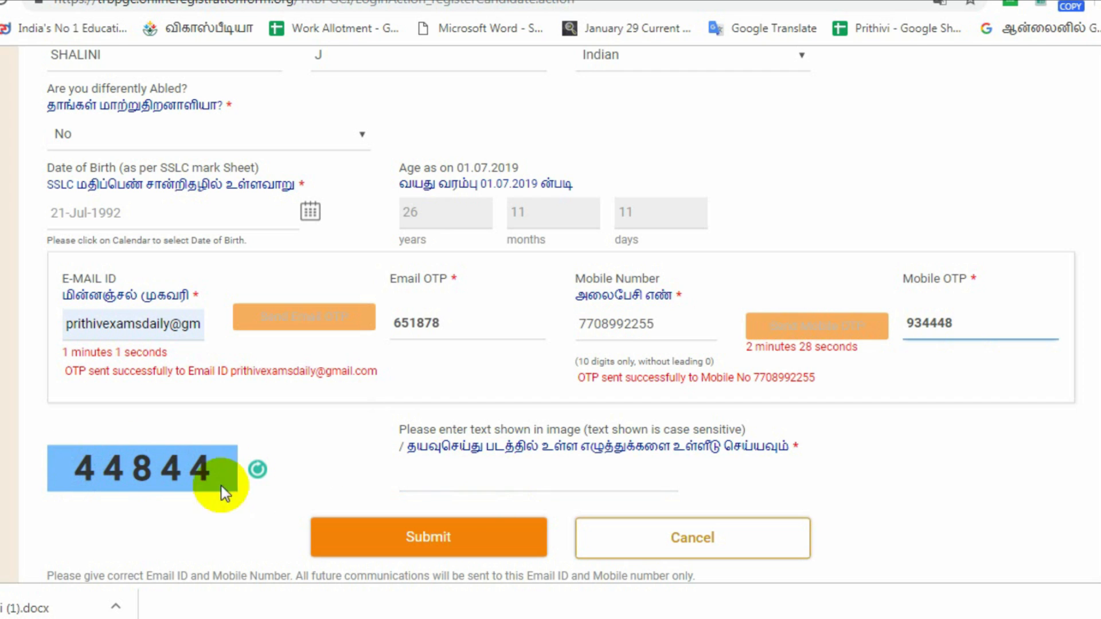
Enter the captcha and submit the registration form.
{"action": "left_click", "coordinate": [479, 486]}
{"action": "type", "text": "44844"}
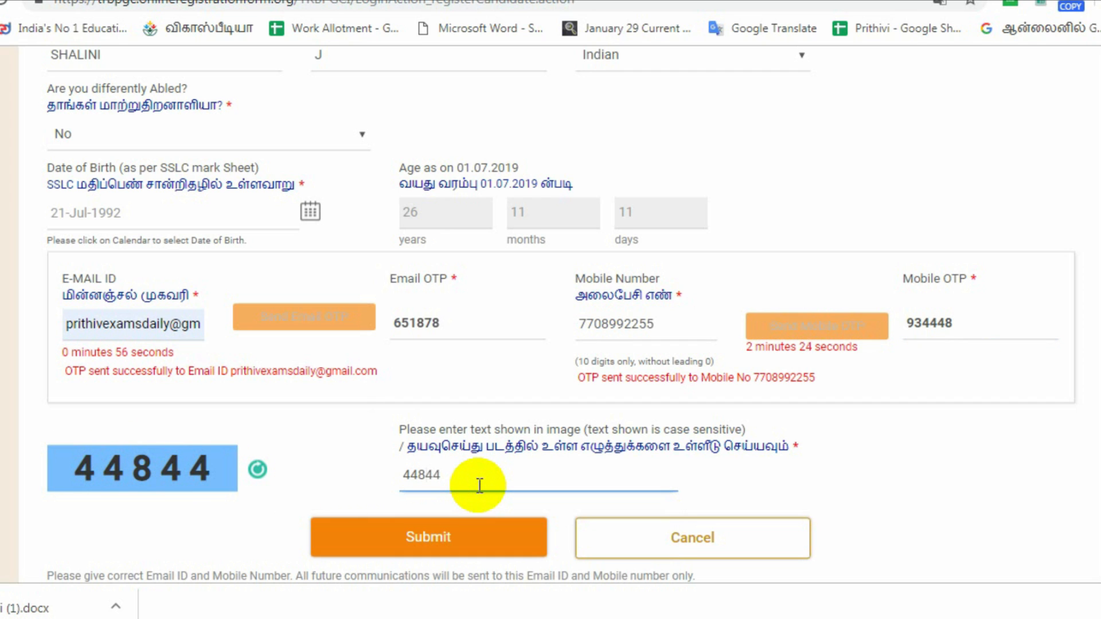
{"action": "left_click", "coordinate": [442, 548]}
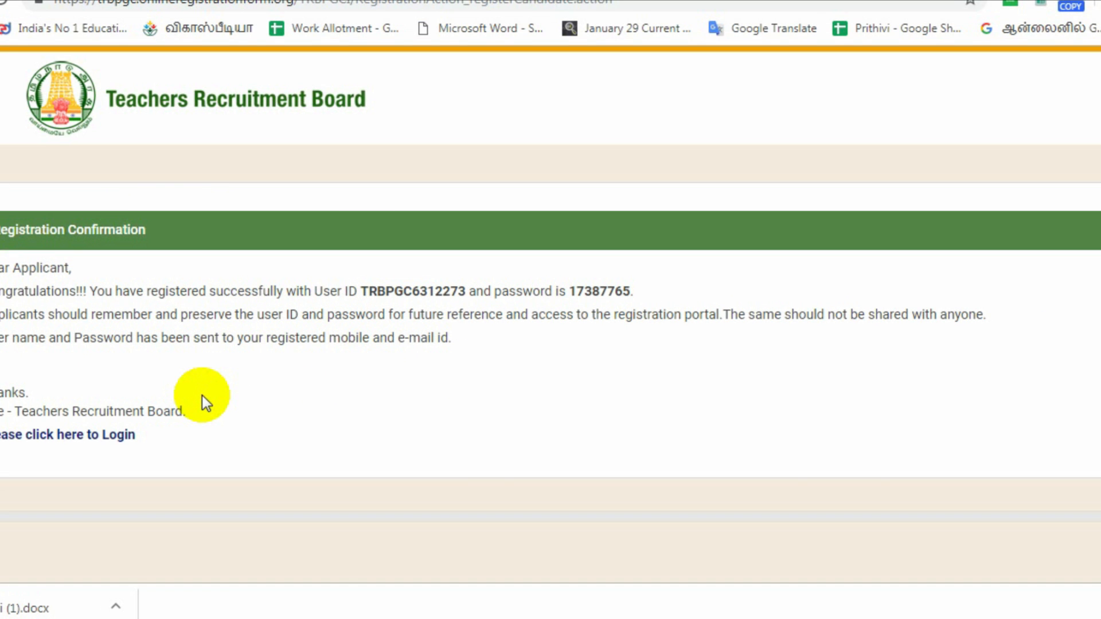
Log in with the newly issued user ID and password filled from the browser's saved credentials.
{"action": "left_click", "coordinate": [79, 439]}
{"action": "left_click", "coordinate": [516, 319]}
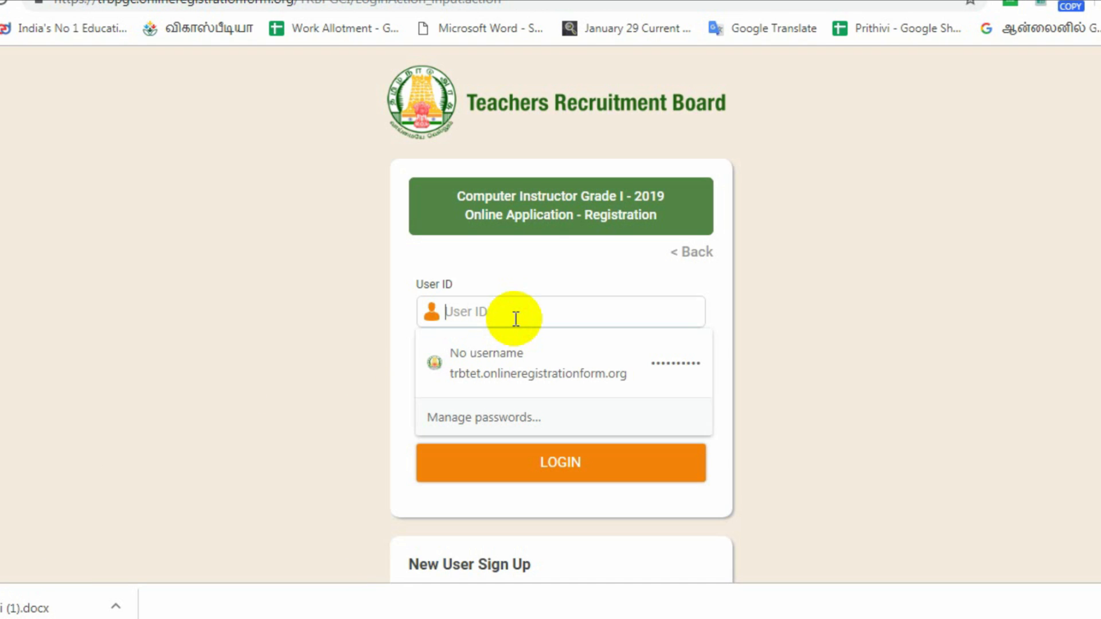
{"action": "type", "text": "TR"}
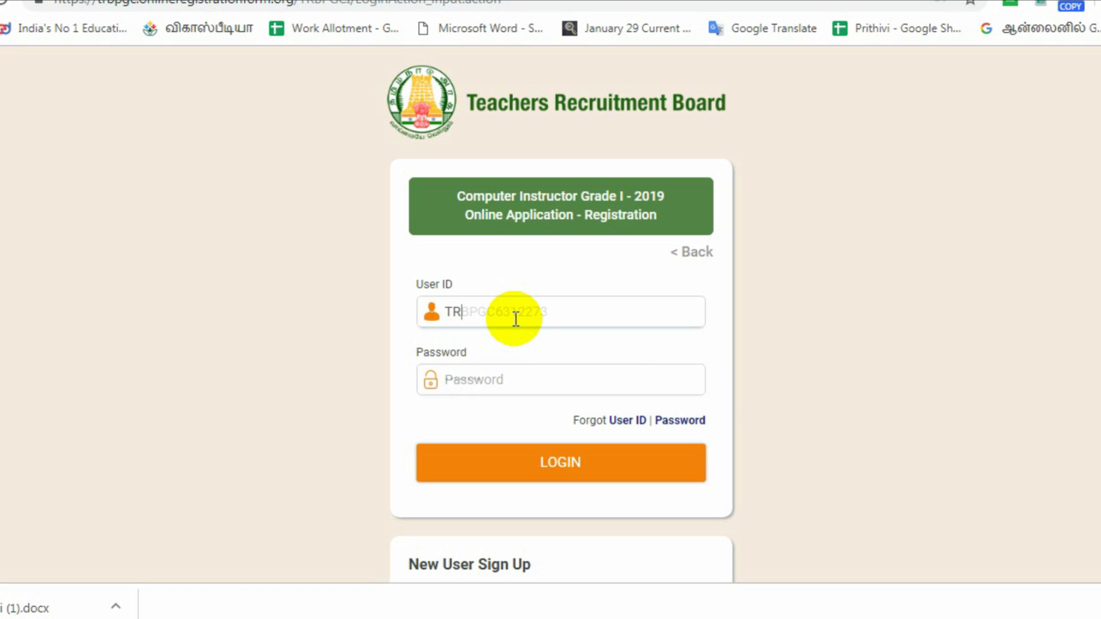
{"action": "left_click", "coordinate": [533, 333]}
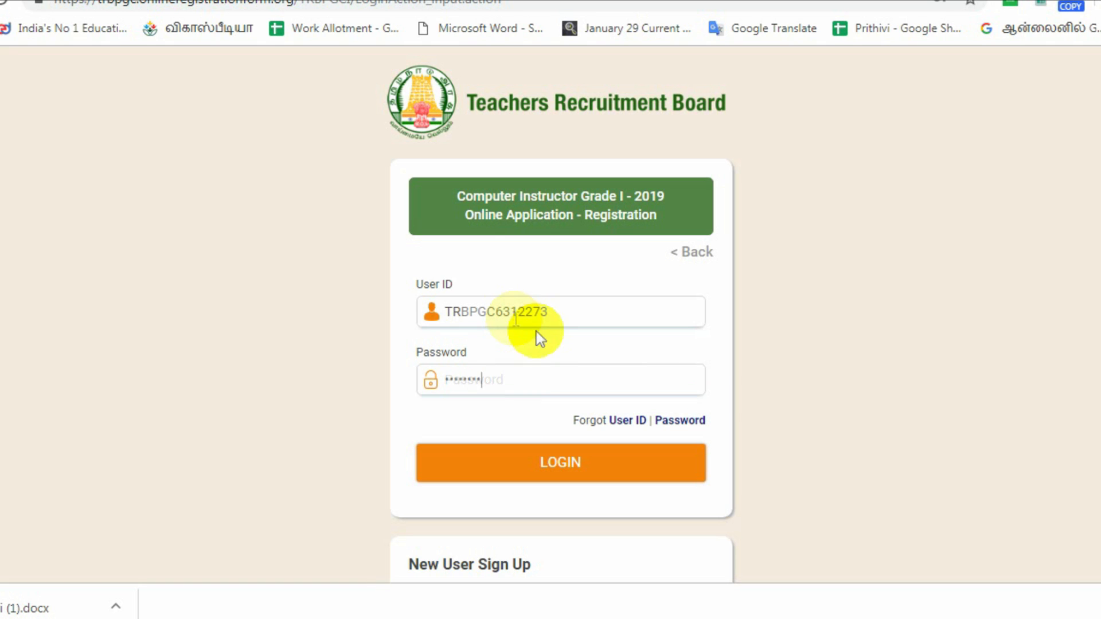
{"action": "left_click", "coordinate": [570, 462]}
{"action": "left_click", "coordinate": [447, 265]}
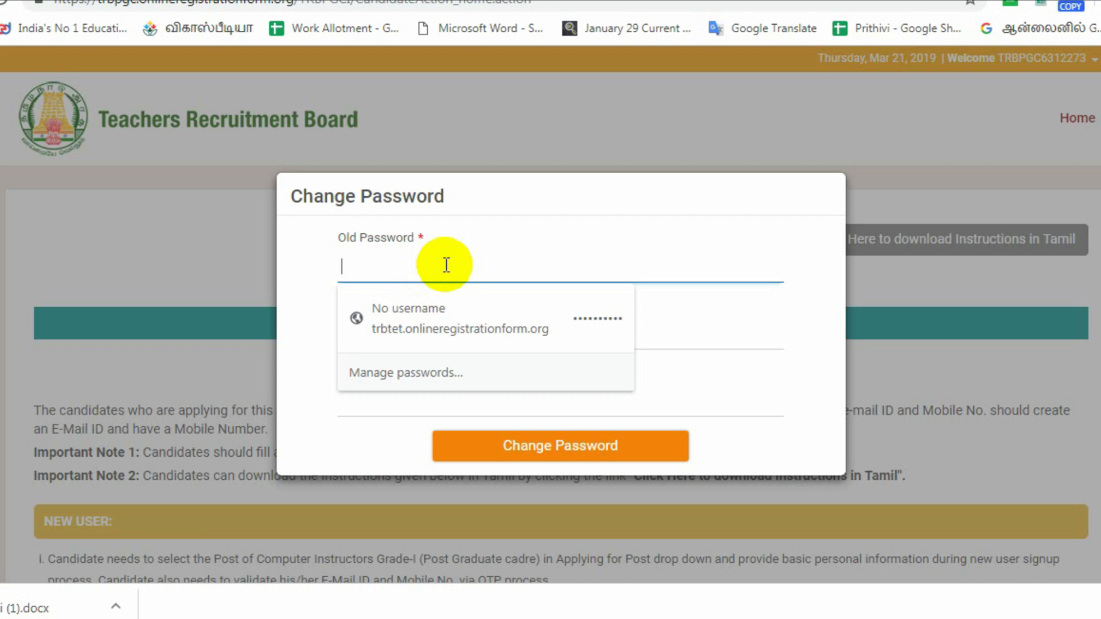
Enter the old password, then the new password twice, and save the password change.
{"action": "type", "text": "•"}
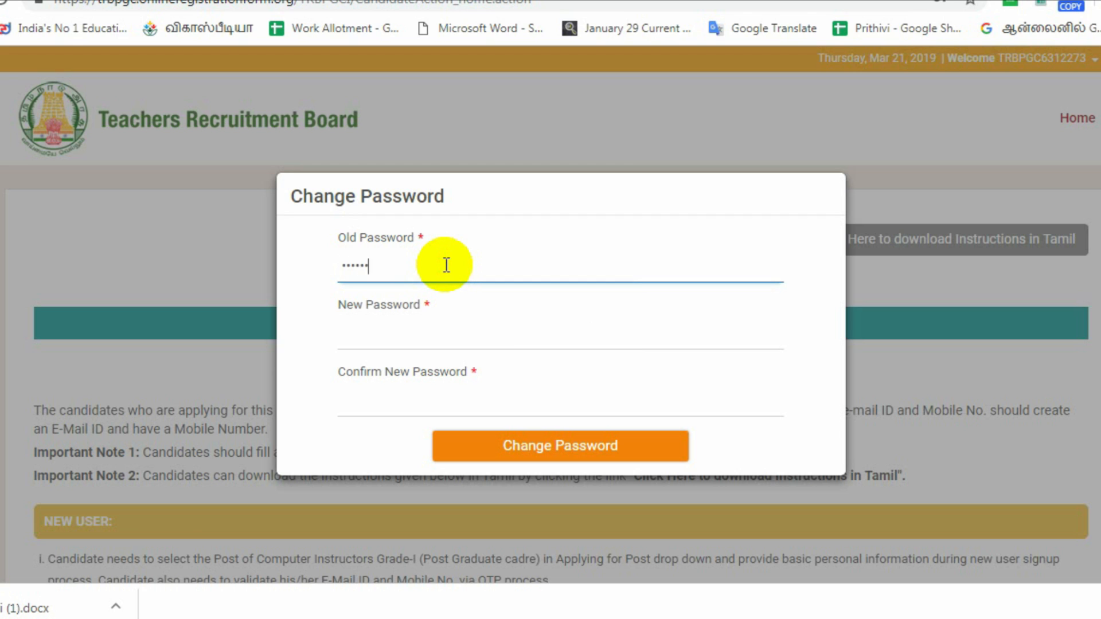
{"action": "left_click", "coordinate": [479, 324]}
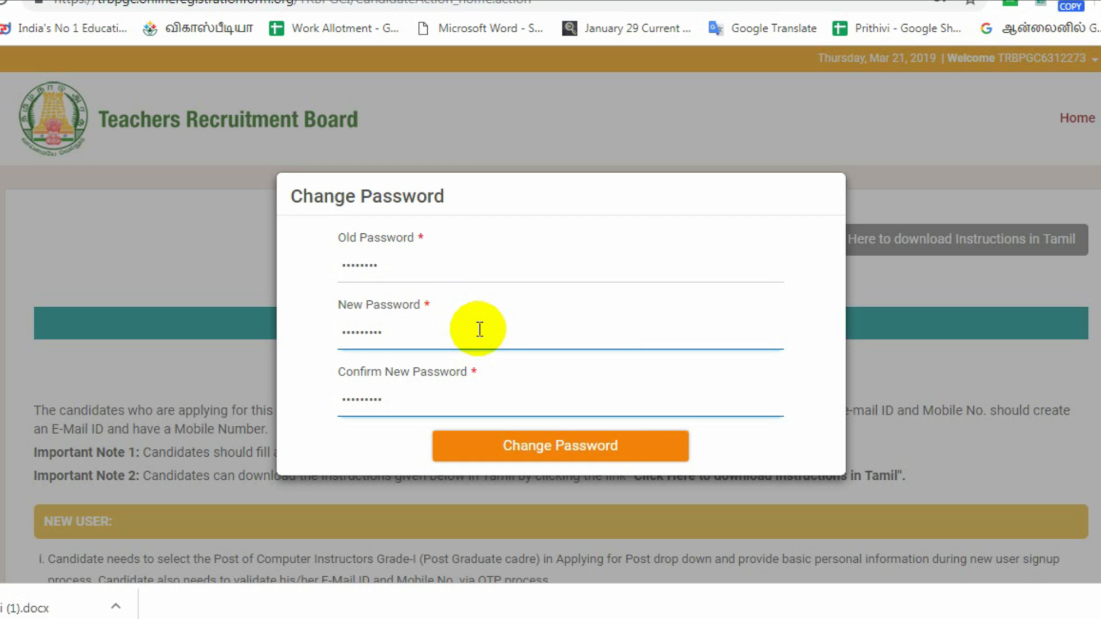
{"action": "left_click", "coordinate": [466, 377]}
{"action": "left_click", "coordinate": [534, 445]}
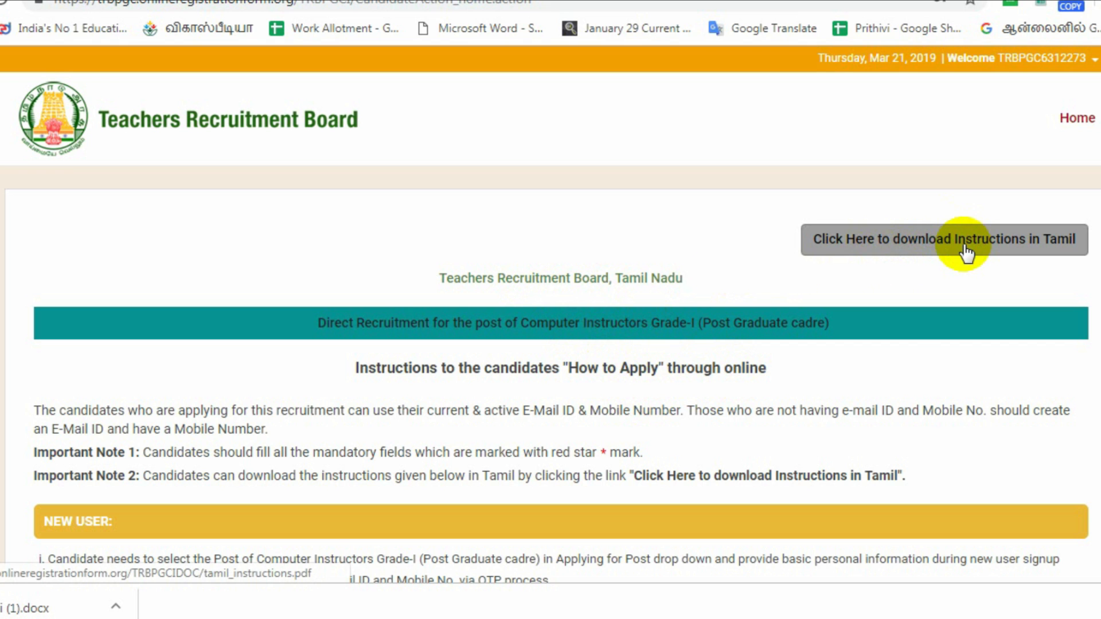
Accept the declaration at the bottom of the instructions and continue to Personal Details.
{"action": "scroll", "coordinate": [646, 329], "scroll_direction": "down", "scroll_amount": 3}
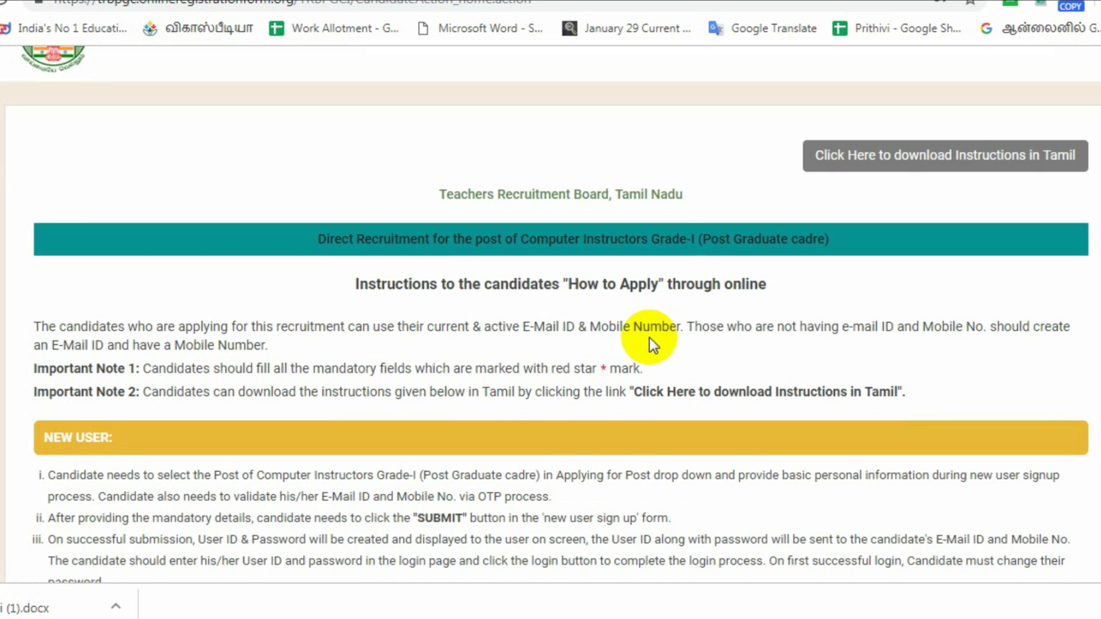
{"action": "scroll", "coordinate": [503, 321], "scroll_direction": "down", "scroll_amount": 5}
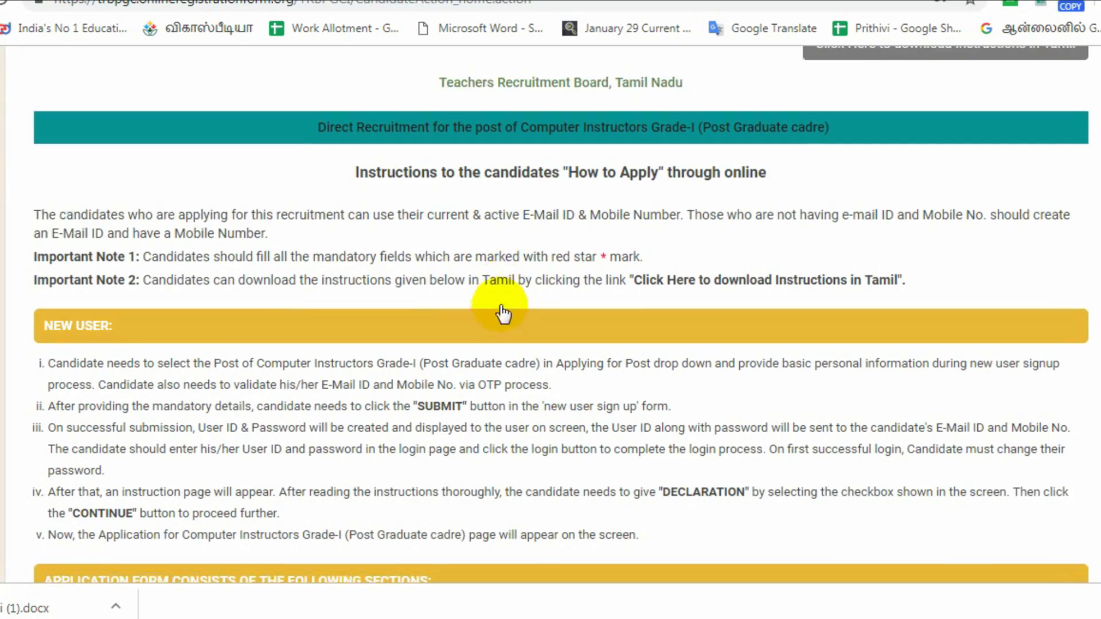
{"action": "scroll", "coordinate": [497, 332], "scroll_direction": "down", "scroll_amount": 6}
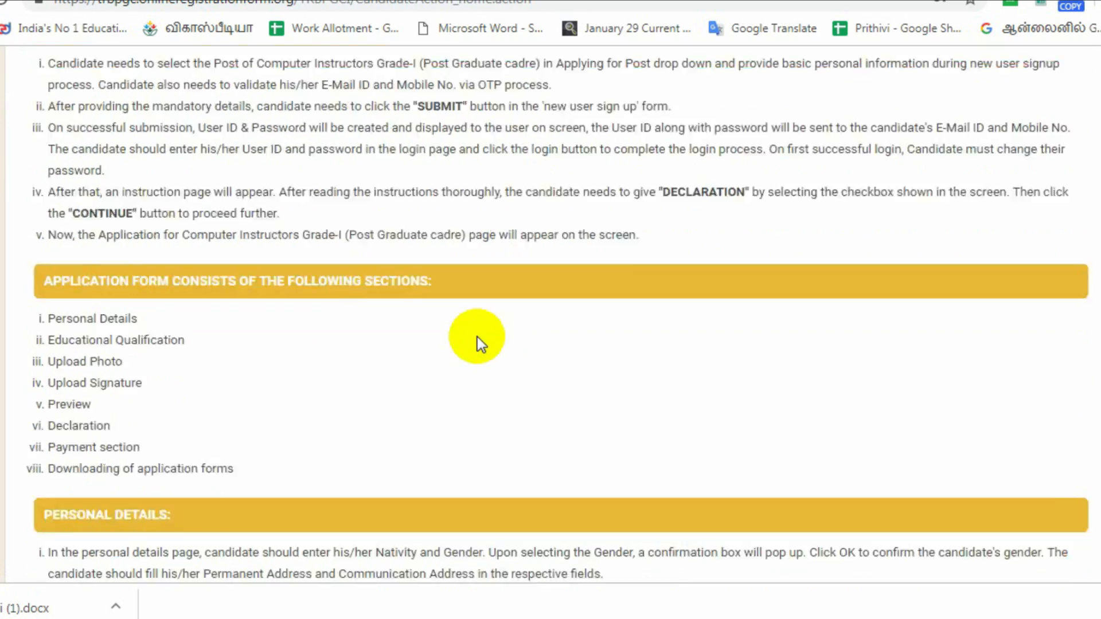
{"action": "scroll", "coordinate": [478, 331], "scroll_direction": "down", "scroll_amount": 15}
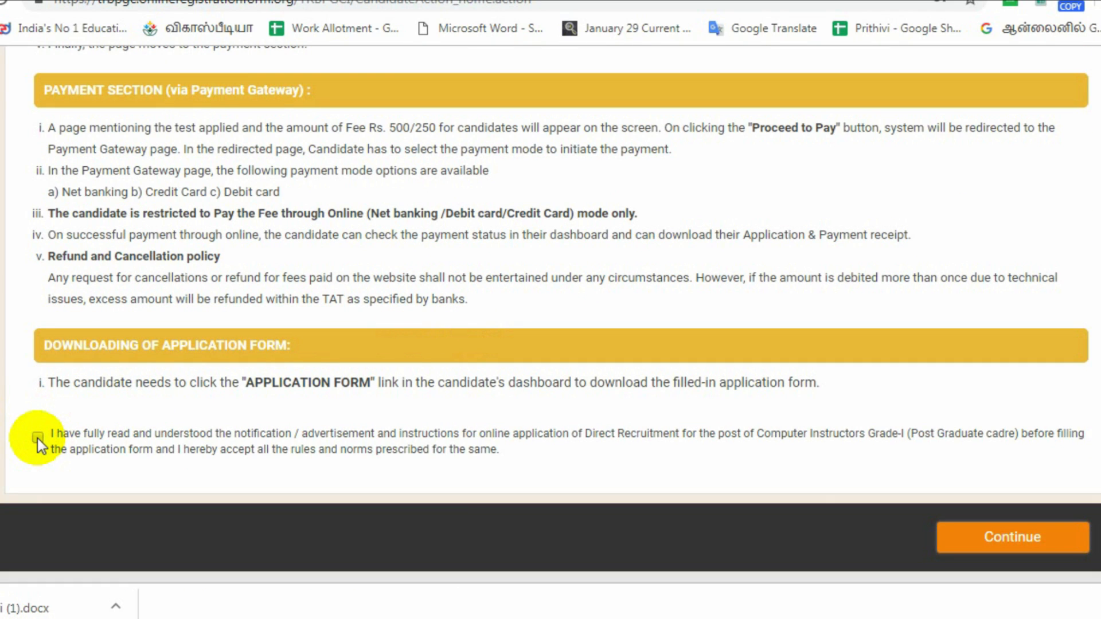
{"action": "left_click", "coordinate": [37, 438]}
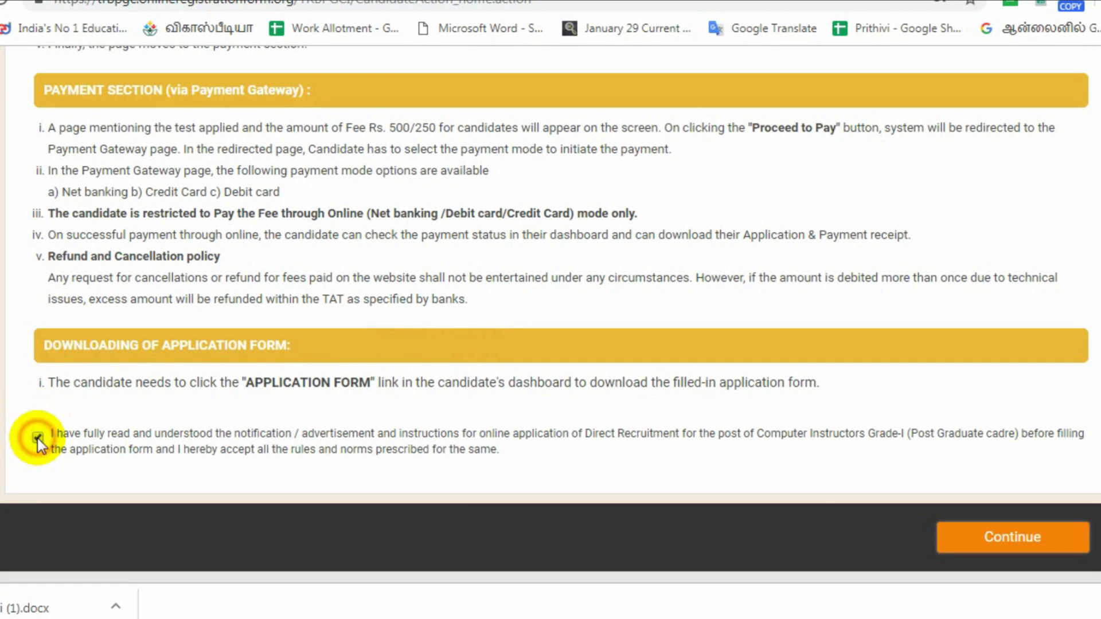
{"action": "left_click", "coordinate": [1014, 539]}
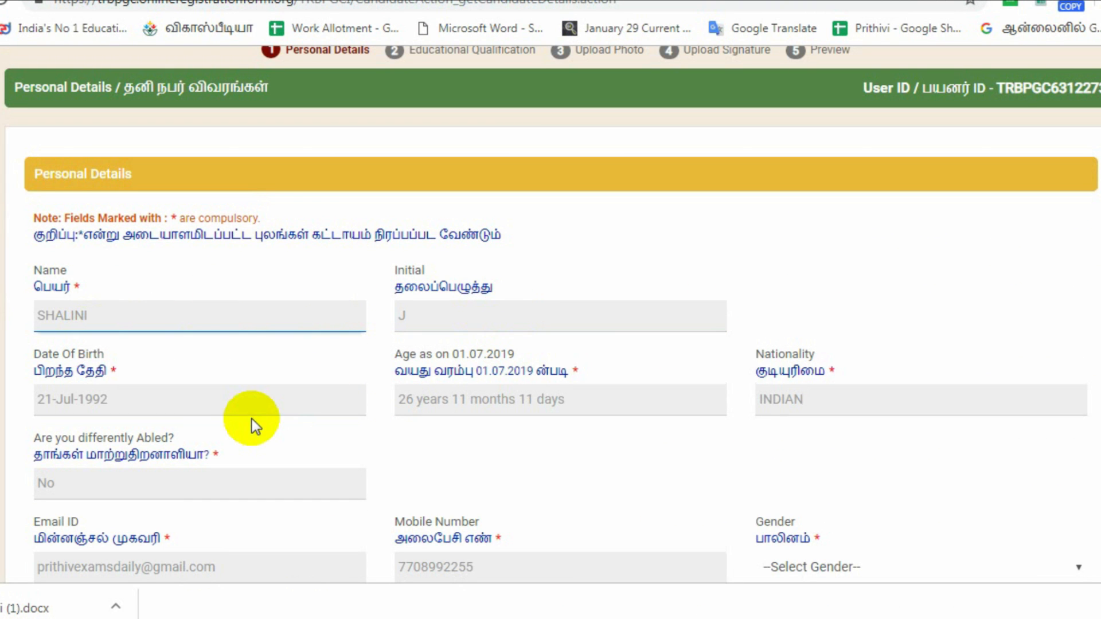
Set gender to Male and nativity to Tamil Nadu.
{"action": "scroll", "coordinate": [269, 447], "scroll_direction": "down", "scroll_amount": 2}
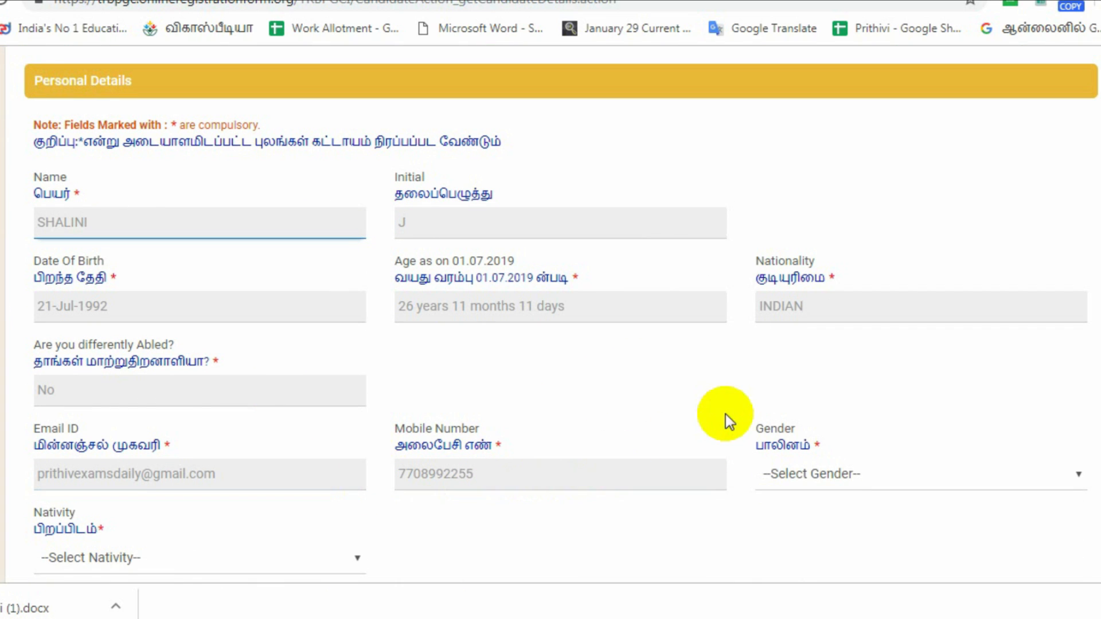
{"action": "scroll", "coordinate": [832, 396], "scroll_direction": "down", "scroll_amount": 2}
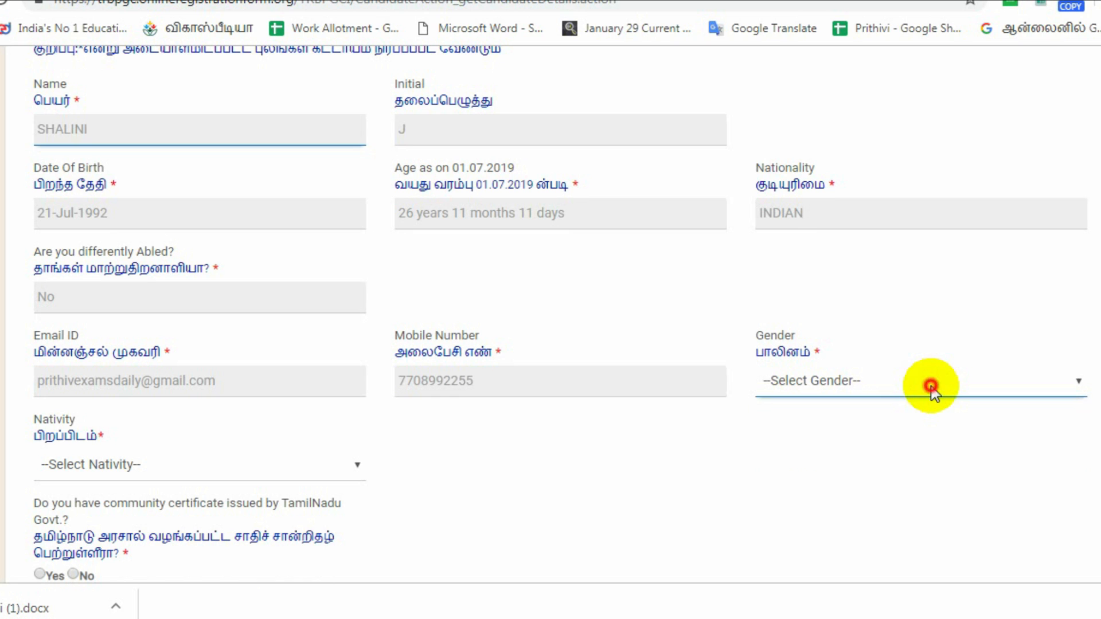
{"action": "left_click", "coordinate": [931, 386]}
{"action": "left_click", "coordinate": [922, 422]}
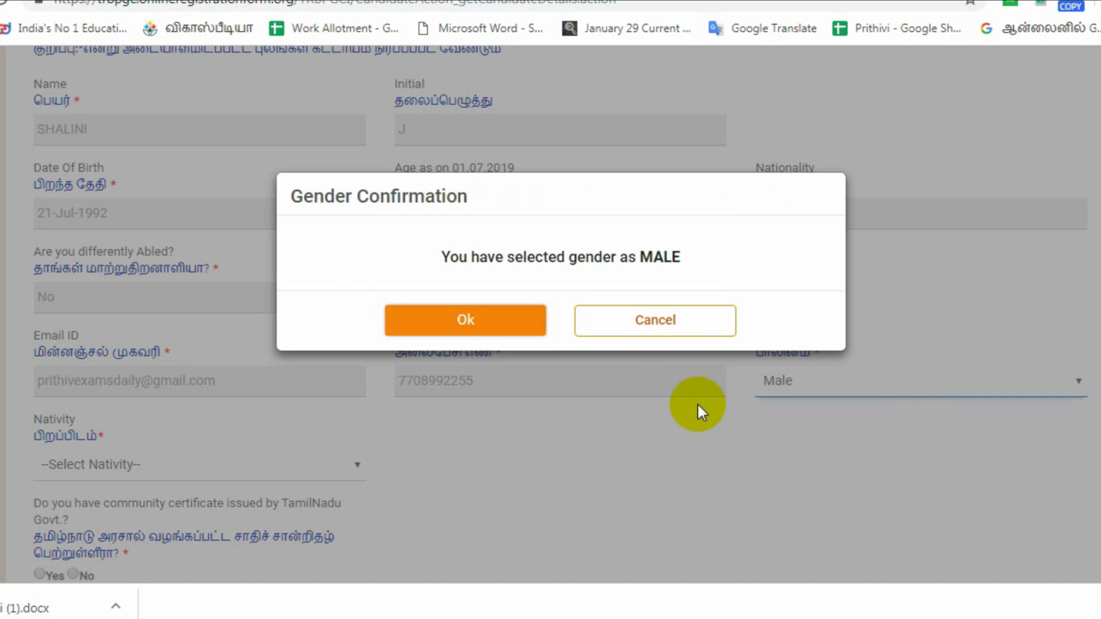
{"action": "left_click", "coordinate": [509, 324]}
{"action": "left_click", "coordinate": [257, 463]}
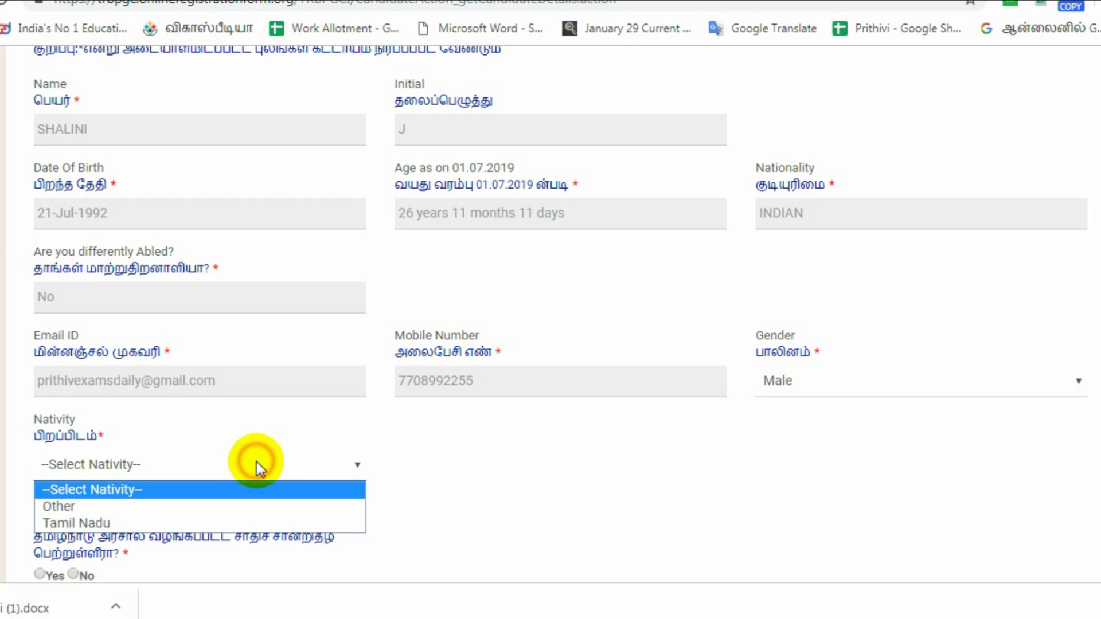
{"action": "left_click", "coordinate": [241, 519]}
Answer Yes to holding a community certificate, with community BC and religion Hindu.
{"action": "scroll", "coordinate": [294, 448], "scroll_direction": "down", "scroll_amount": 1}
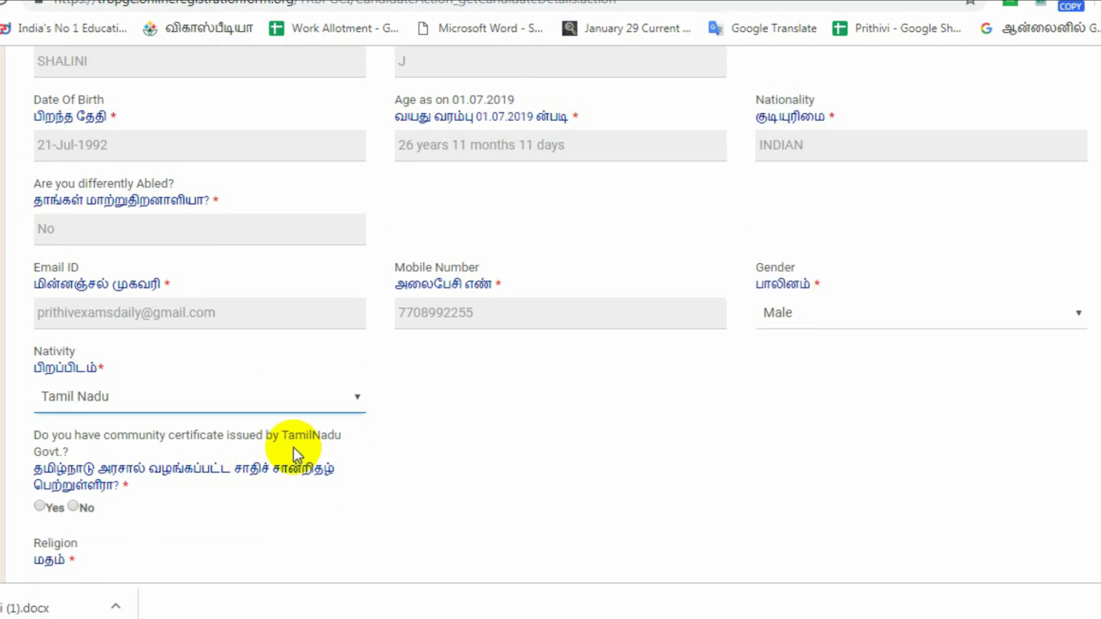
{"action": "scroll", "coordinate": [294, 448], "scroll_direction": "down", "scroll_amount": 2}
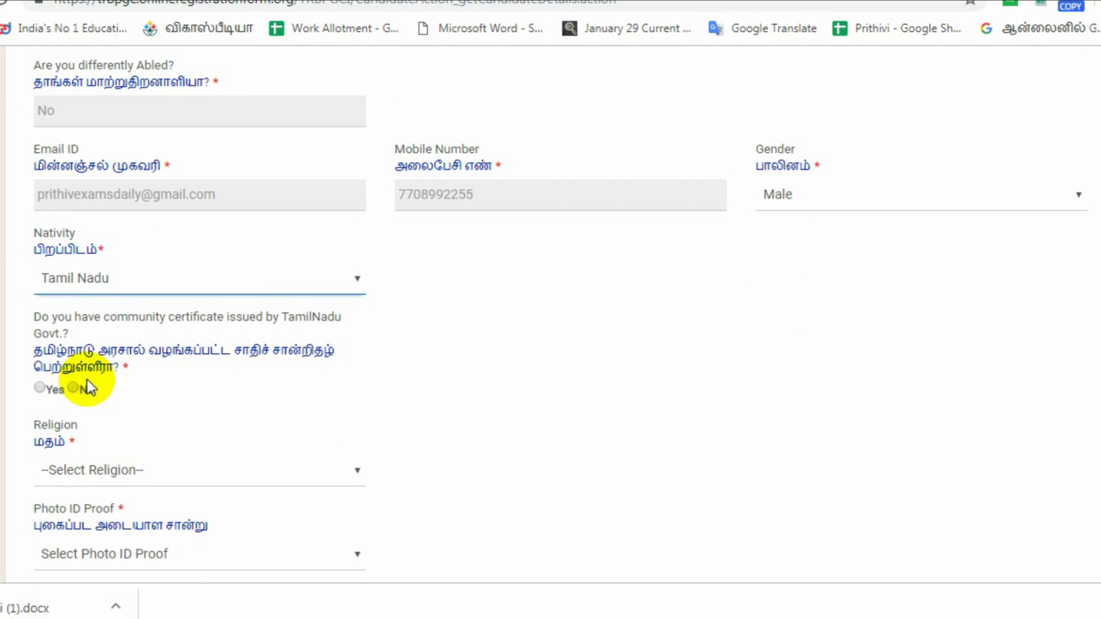
{"action": "left_click", "coordinate": [40, 391]}
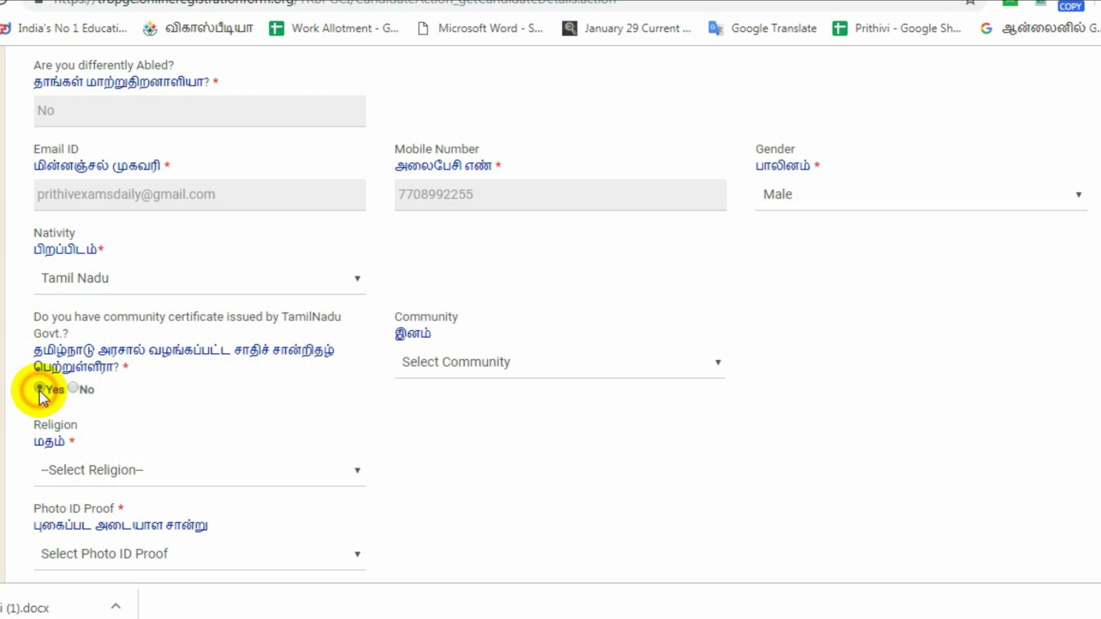
{"action": "left_click", "coordinate": [433, 366]}
{"action": "left_click", "coordinate": [432, 420]}
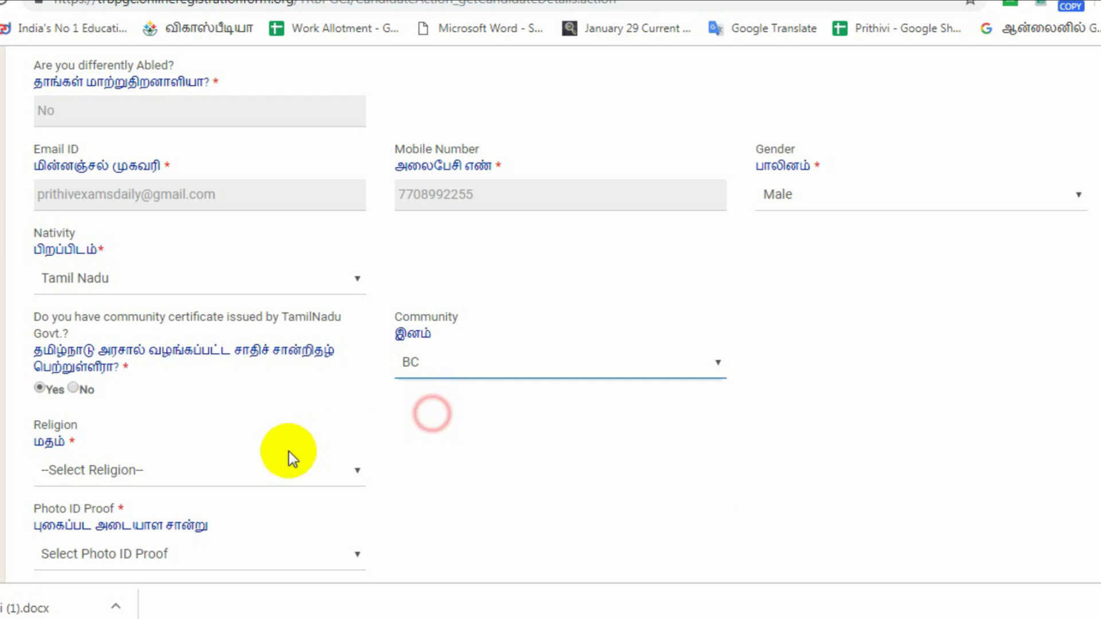
{"action": "left_click", "coordinate": [222, 473]}
{"action": "left_click", "coordinate": [211, 527]}
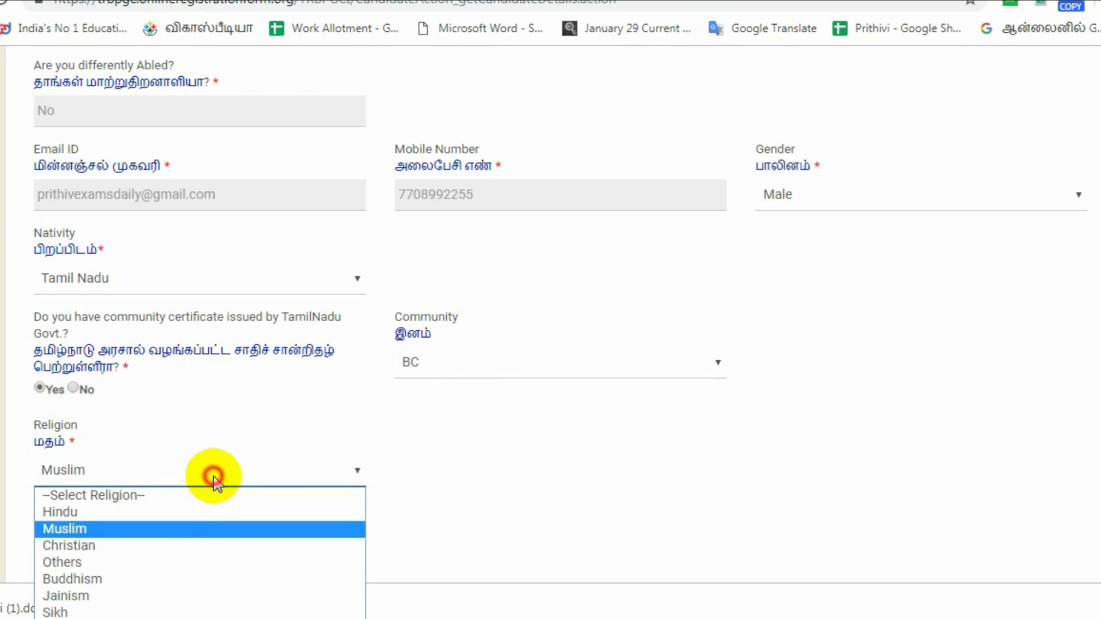
Choose Aadhar Card as photo ID proof and enter its number.
{"action": "left_click", "coordinate": [246, 556]}
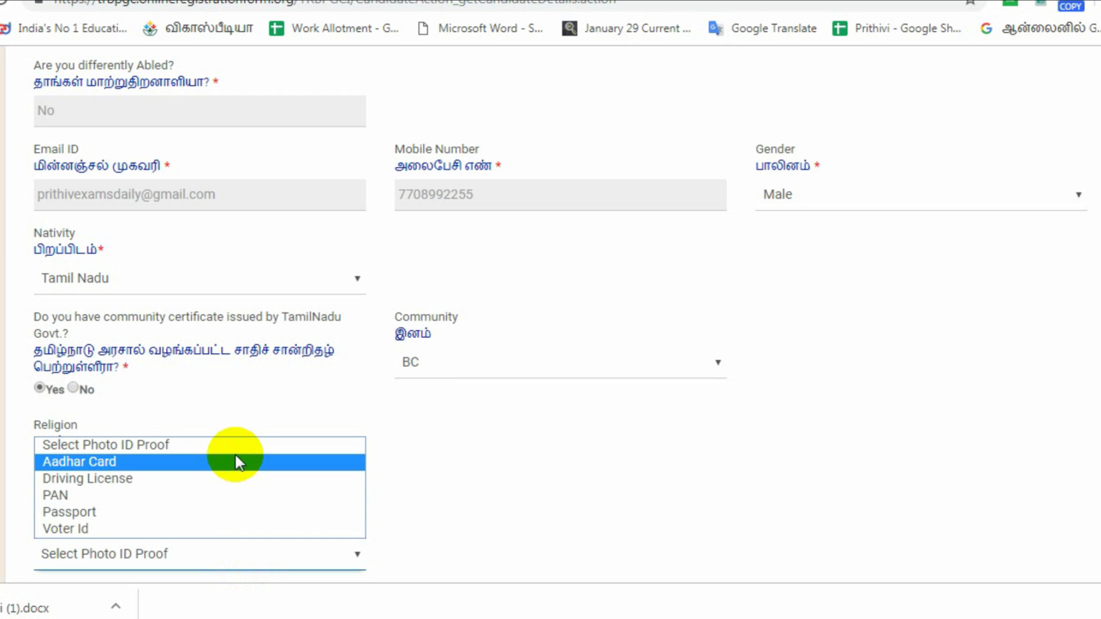
{"action": "left_click", "coordinate": [239, 462]}
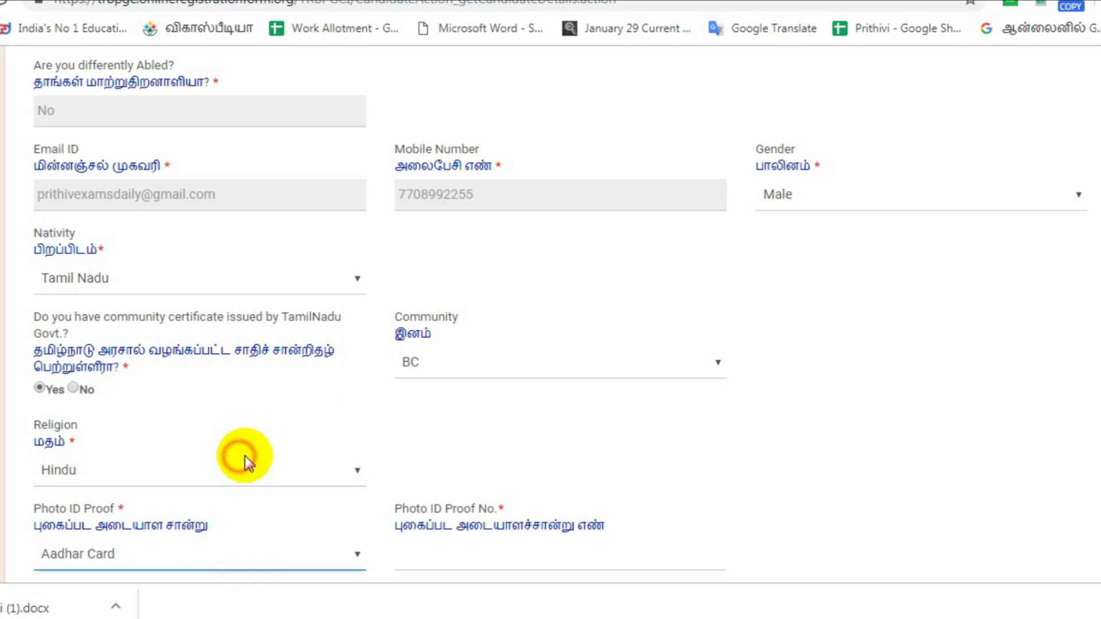
{"action": "scroll", "coordinate": [246, 456], "scroll_direction": "down", "scroll_amount": 2}
{"action": "left_click", "coordinate": [467, 466]}
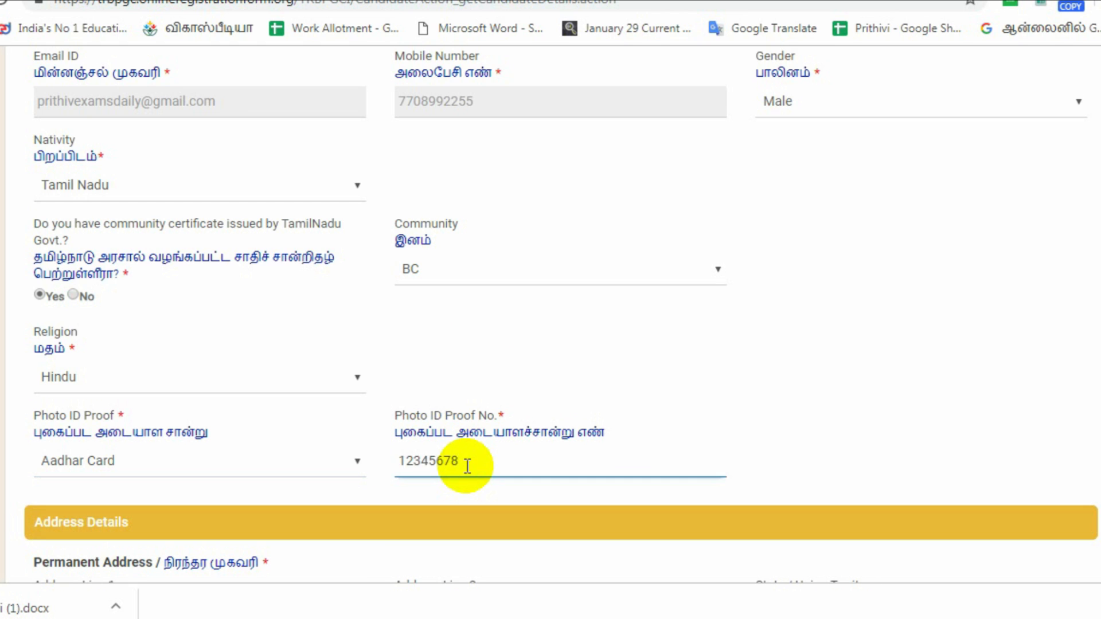
{"action": "scroll", "coordinate": [467, 465], "scroll_direction": "down", "scroll_amount": 3}
Fill the permanent address from the saved suggestion and reuse it as the communication address.
{"action": "left_click", "coordinate": [273, 453]}
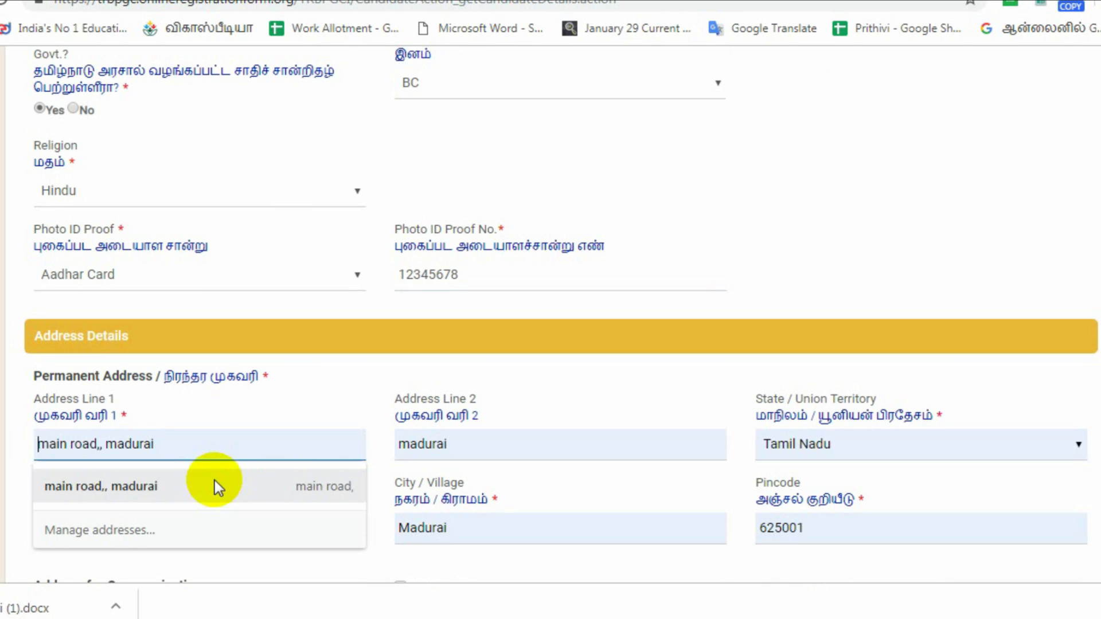
{"action": "left_click", "coordinate": [214, 482]}
{"action": "scroll", "coordinate": [202, 380], "scroll_direction": "down", "scroll_amount": 1}
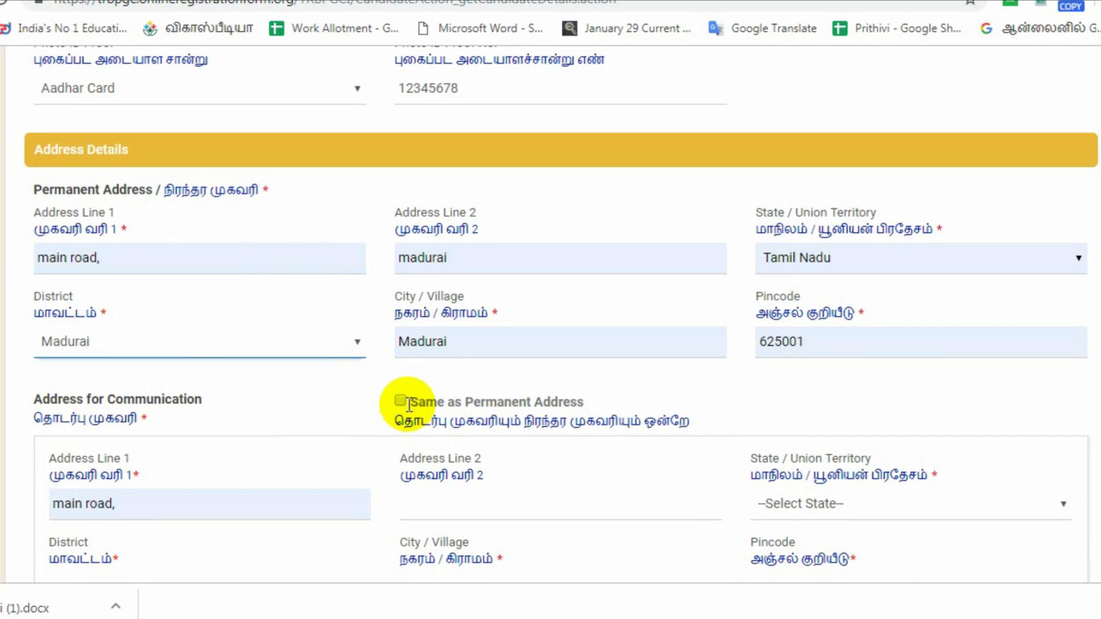
{"action": "left_click", "coordinate": [400, 401]}
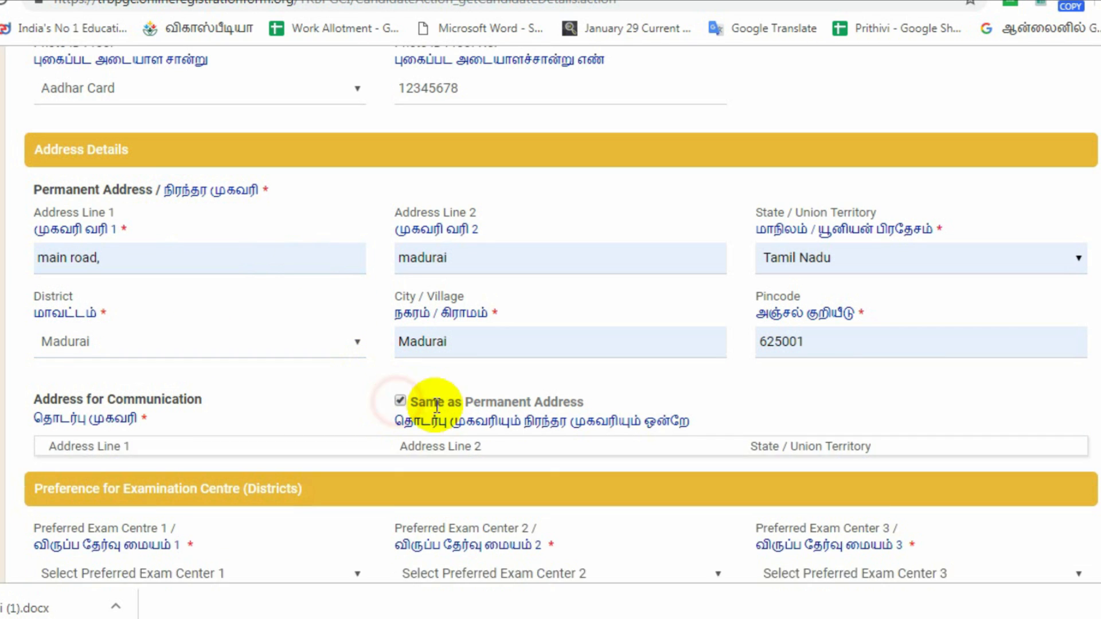
{"action": "scroll", "coordinate": [548, 389], "scroll_direction": "down", "scroll_amount": 2}
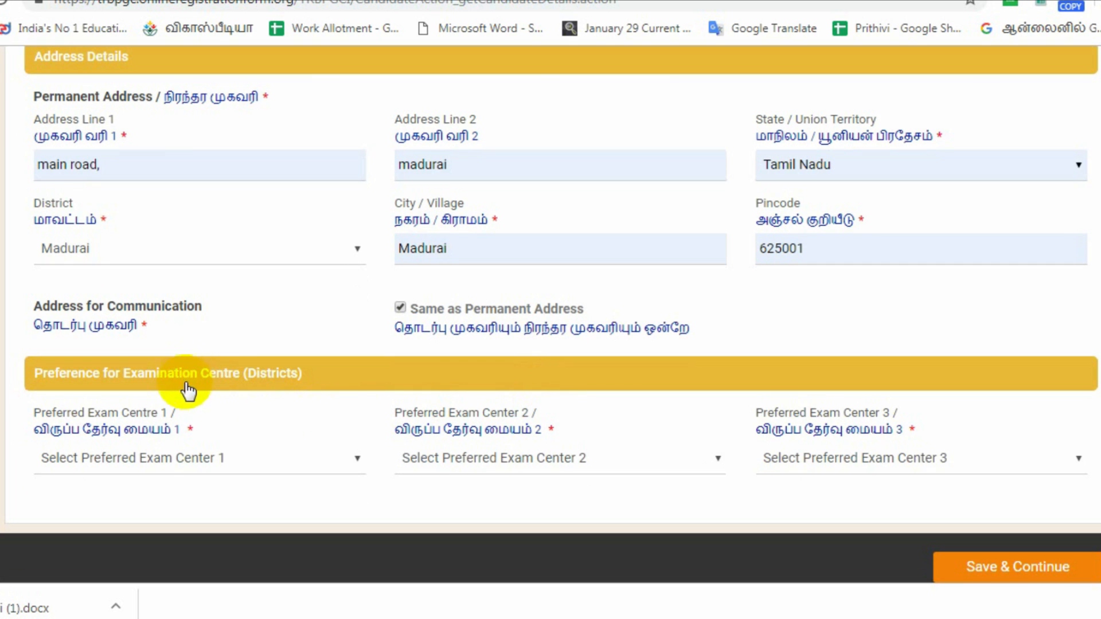
Choose Madurai, Dindigul and Karur as exam centres and save the personal details.
{"action": "left_click", "coordinate": [240, 461]}
{"action": "left_click", "coordinate": [227, 318]}
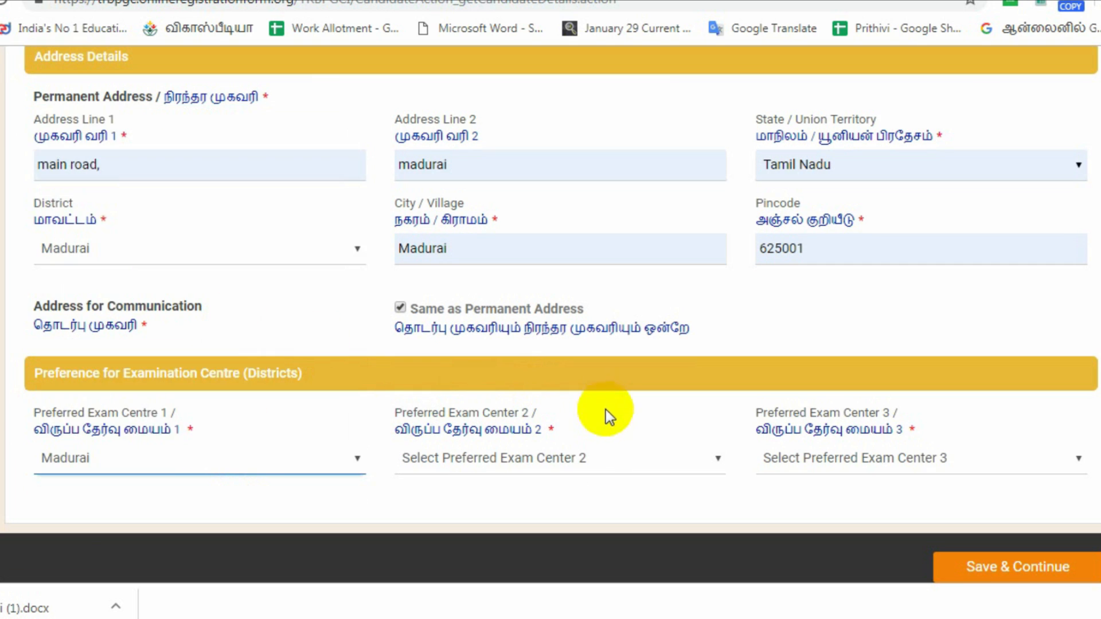
{"action": "left_click", "coordinate": [612, 463]}
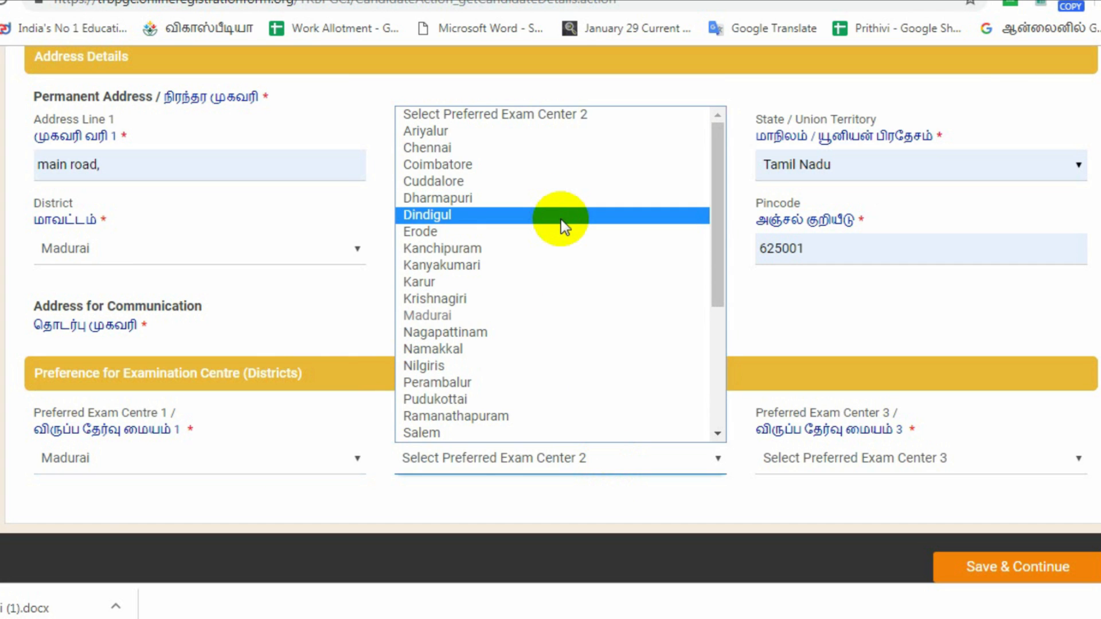
{"action": "left_click", "coordinate": [561, 220]}
{"action": "left_click", "coordinate": [952, 459]}
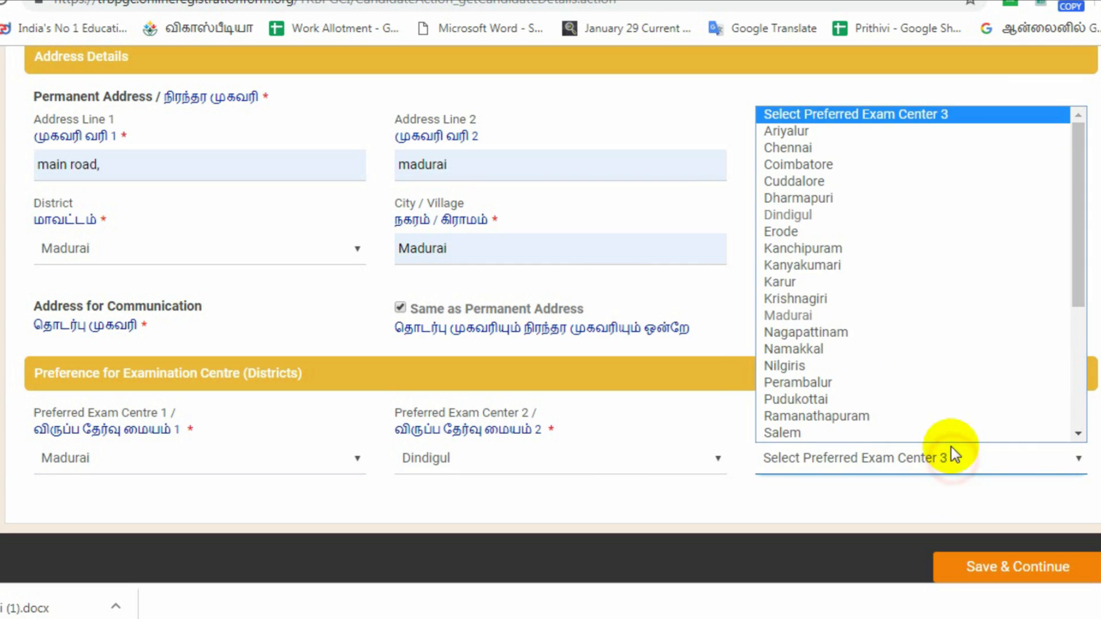
{"action": "left_click", "coordinate": [893, 281]}
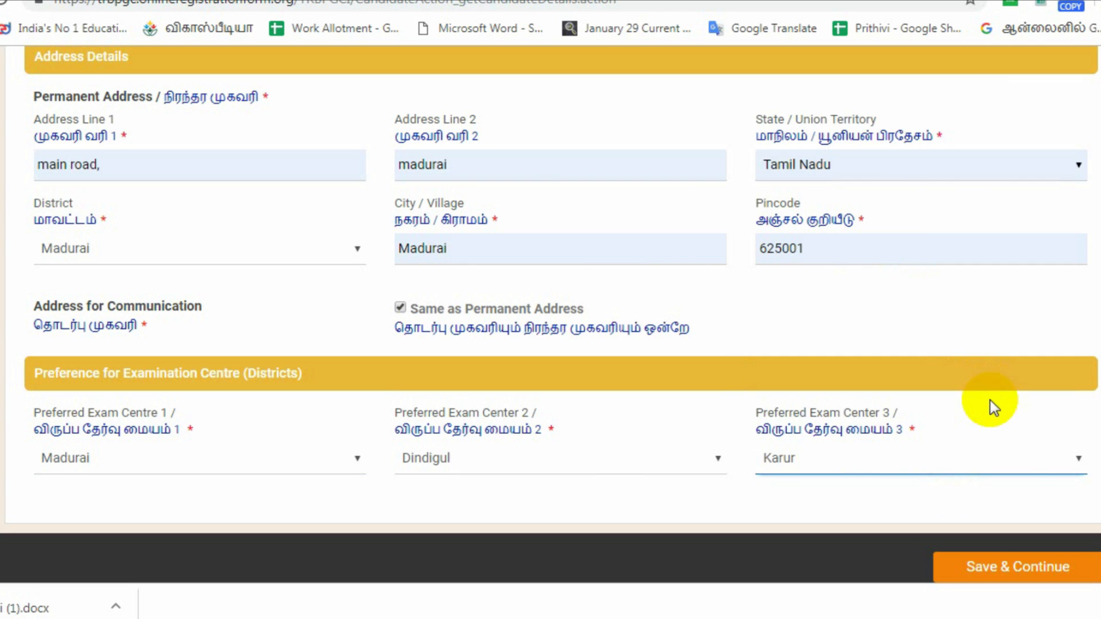
{"action": "scroll", "coordinate": [1017, 493], "scroll_direction": "down", "scroll_amount": 1}
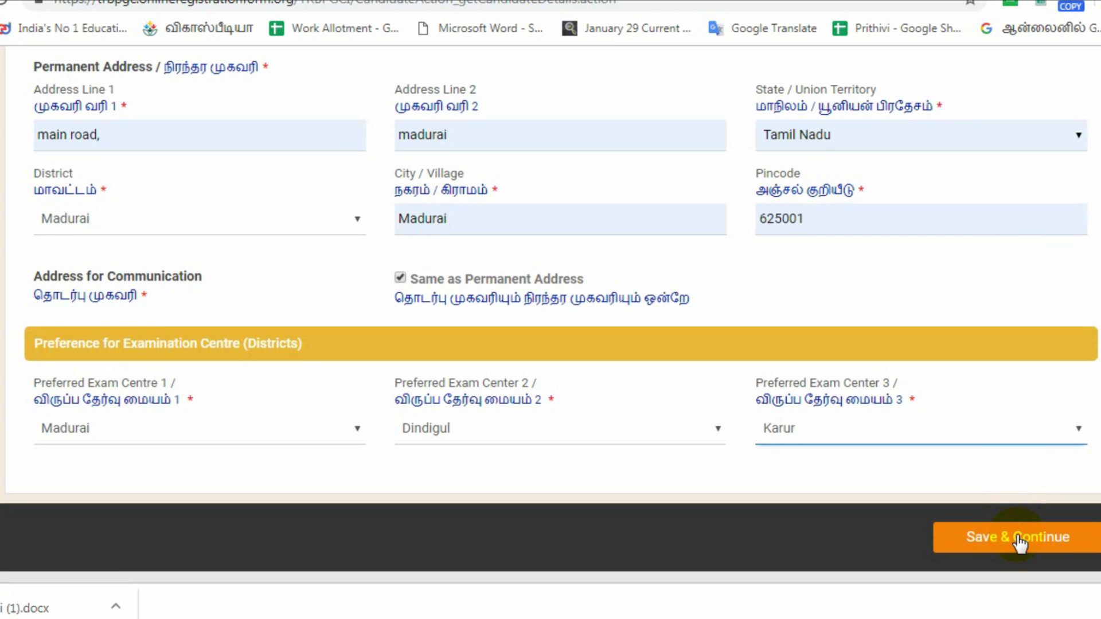
{"action": "left_click", "coordinate": [1019, 540]}
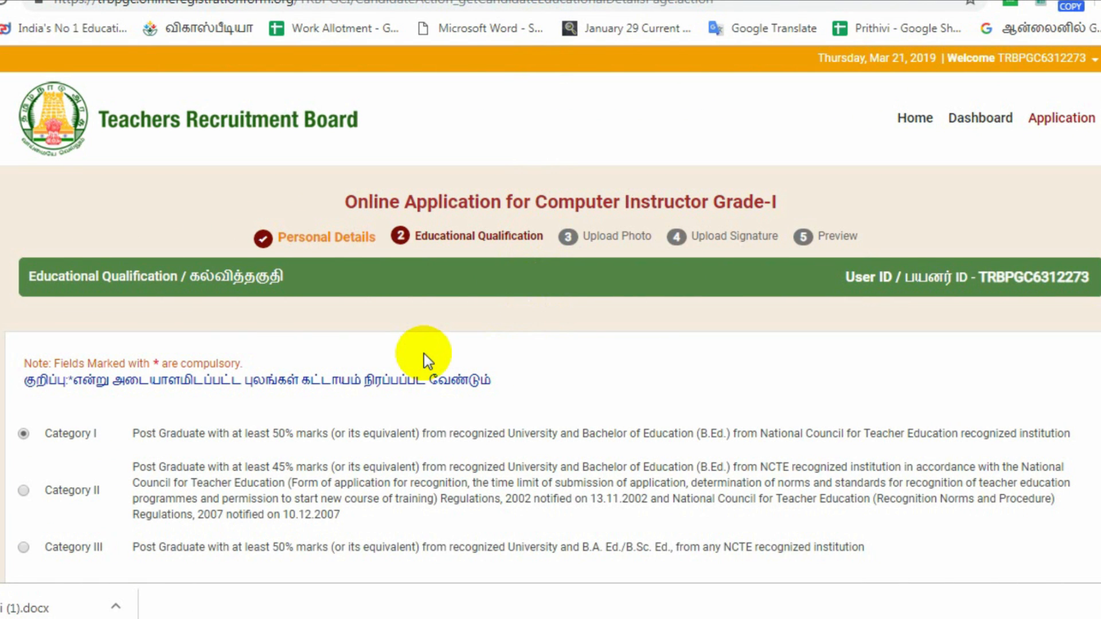
Fill the 10th/SSLC row: TamilNadu State Board, March 2007, 89%, Tamil medium.
{"action": "scroll", "coordinate": [425, 354], "scroll_direction": "down", "scroll_amount": 2}
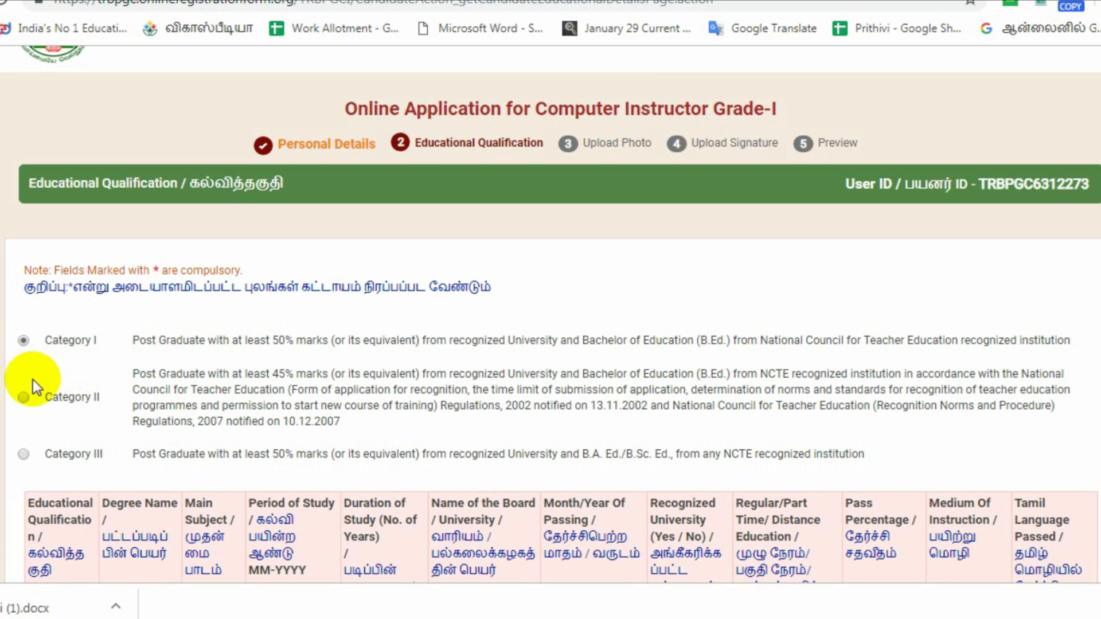
{"action": "scroll", "coordinate": [101, 374], "scroll_direction": "down", "scroll_amount": 5}
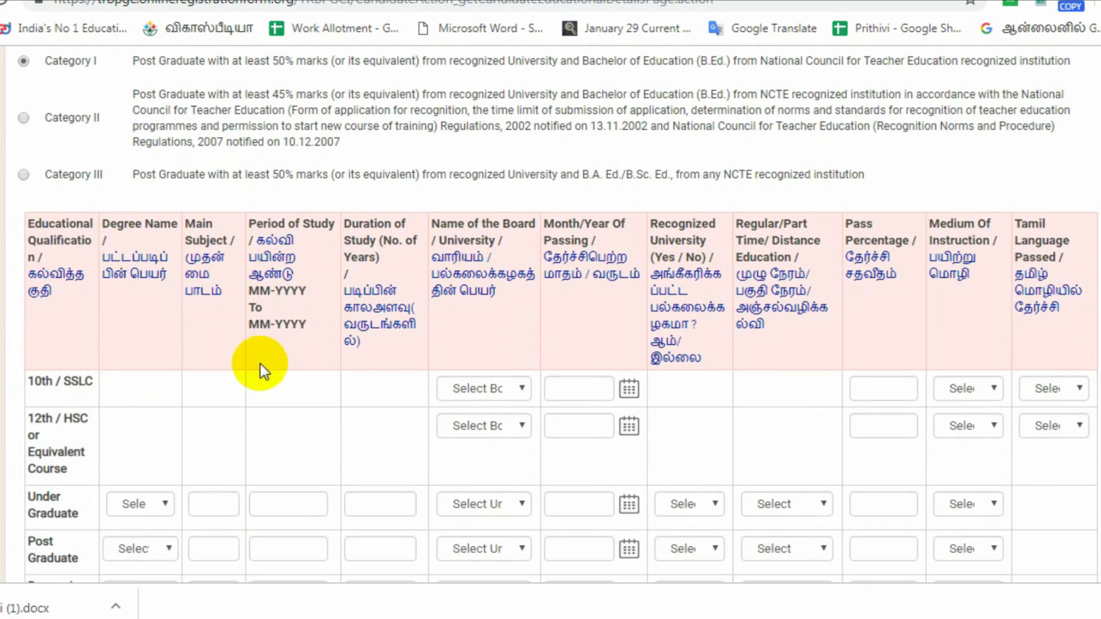
{"action": "left_click", "coordinate": [478, 387]}
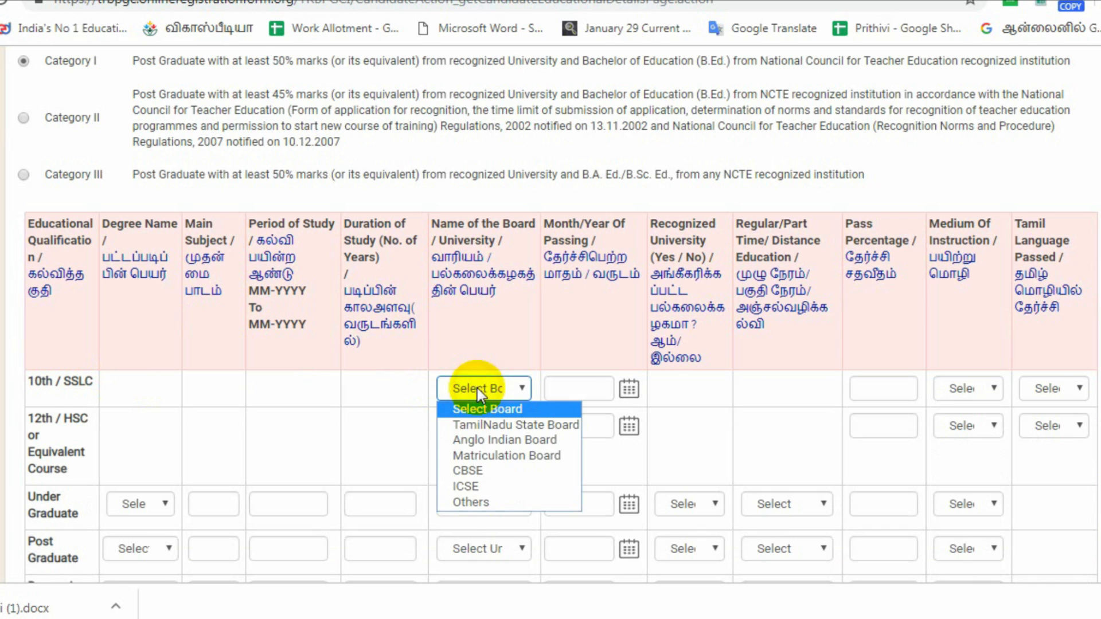
{"action": "left_click", "coordinate": [515, 422]}
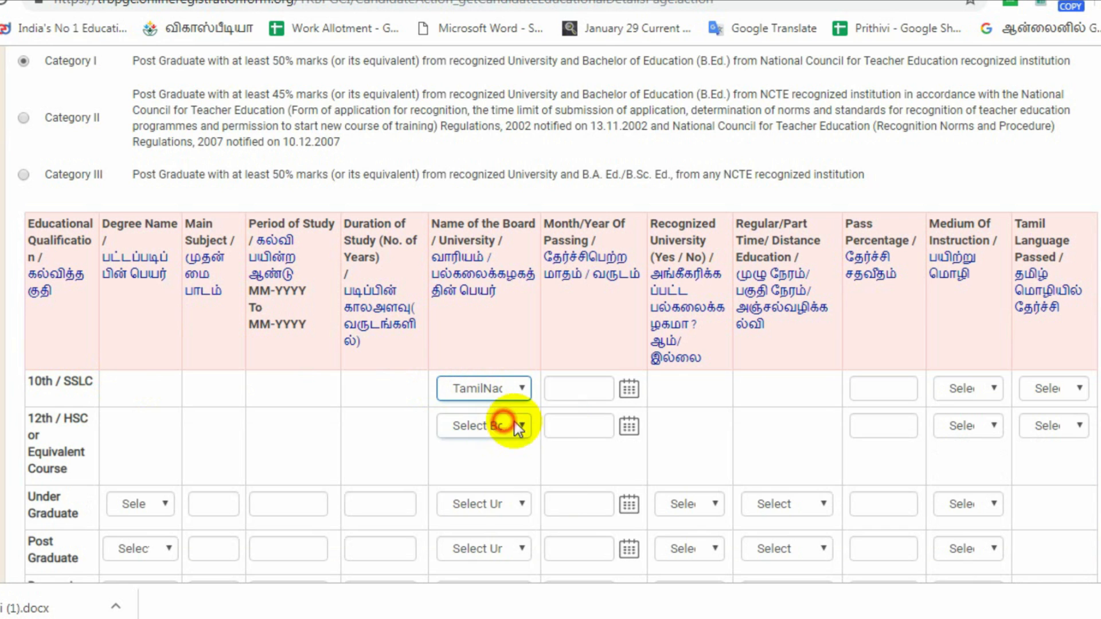
{"action": "left_click", "coordinate": [629, 390]}
{"action": "left_click", "coordinate": [723, 466]}
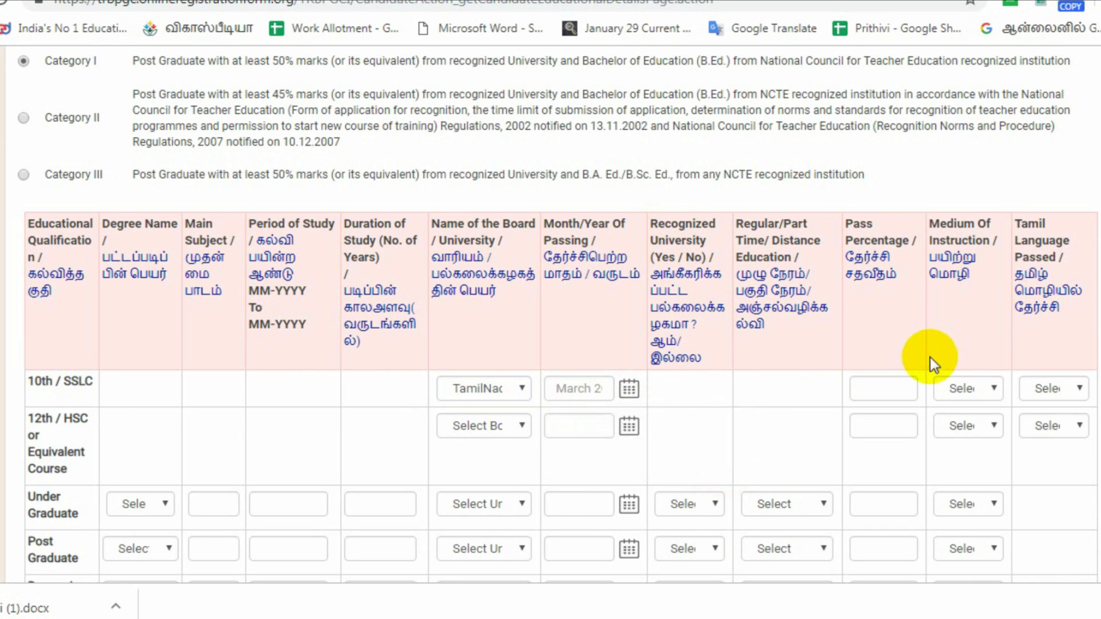
{"action": "left_click", "coordinate": [879, 394]}
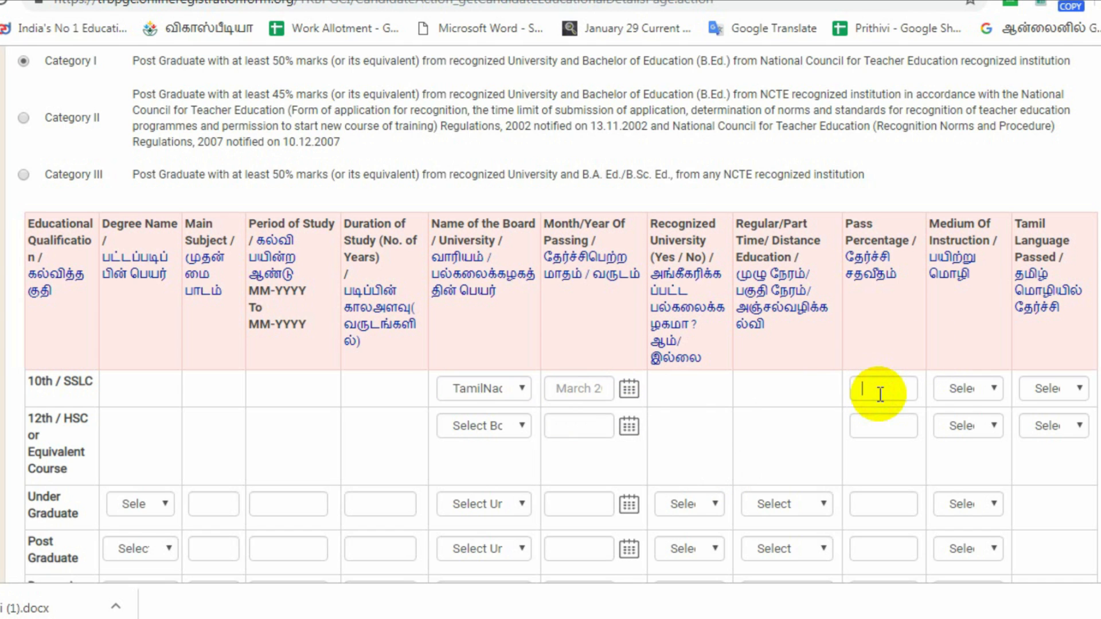
{"action": "type", "text": "89"}
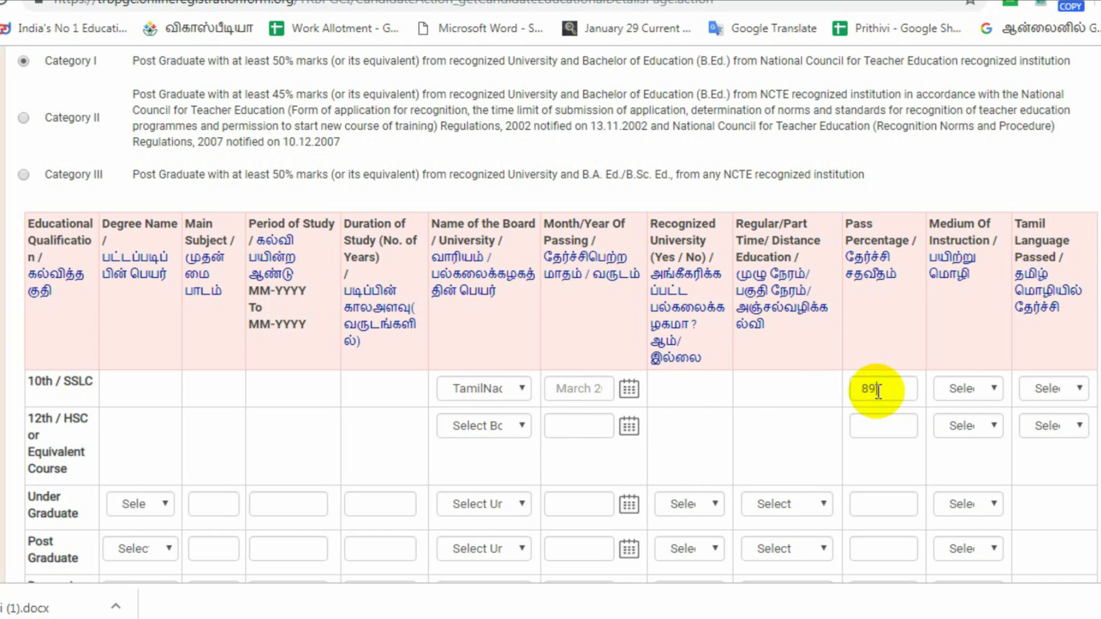
{"action": "left_click", "coordinate": [969, 388]}
{"action": "left_click", "coordinate": [975, 423]}
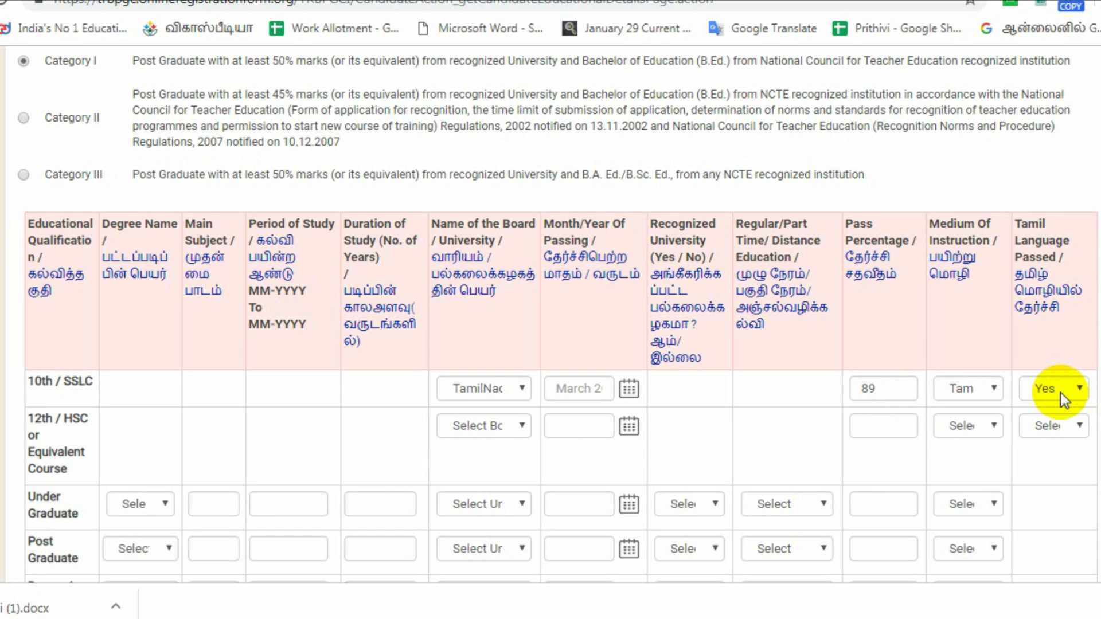
Complete the remaining qualification rows, answer No to PSTM reservation, and save.
{"action": "scroll", "coordinate": [376, 322], "scroll_direction": "down", "scroll_amount": 2}
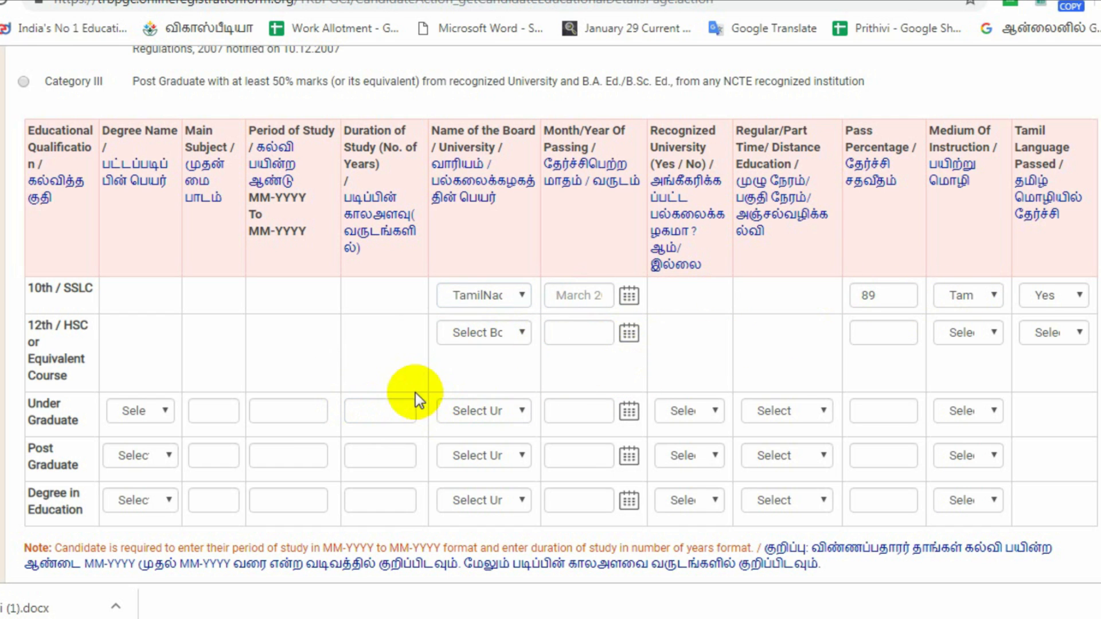
{"action": "left_click", "coordinate": [351, 447]}
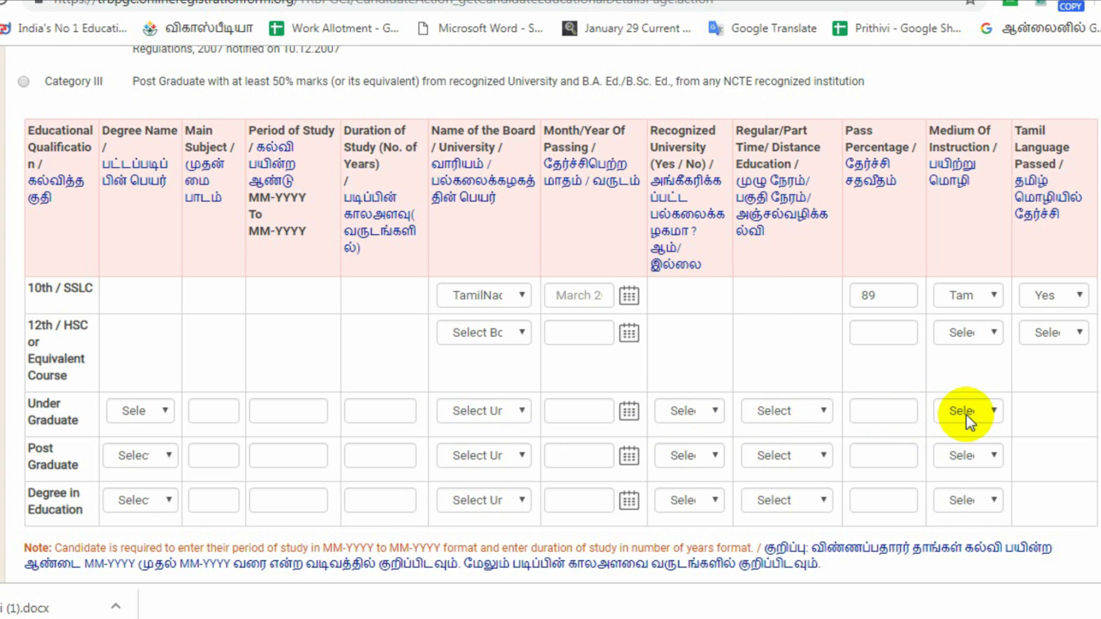
{"action": "scroll", "coordinate": [927, 440], "scroll_direction": "down", "scroll_amount": 2}
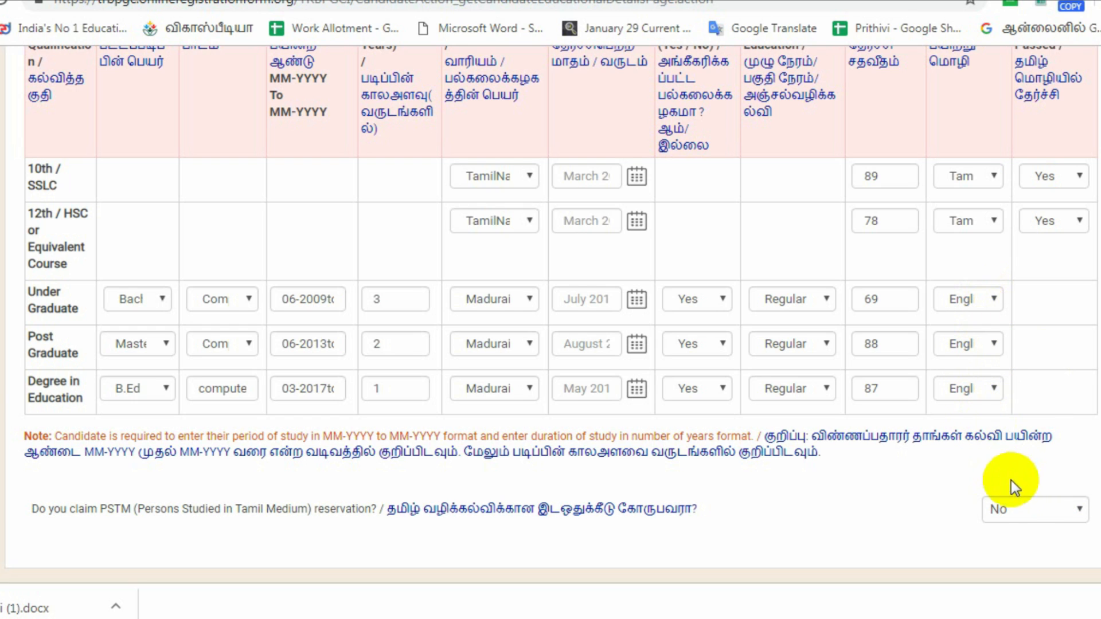
{"action": "left_click", "coordinate": [1030, 507]}
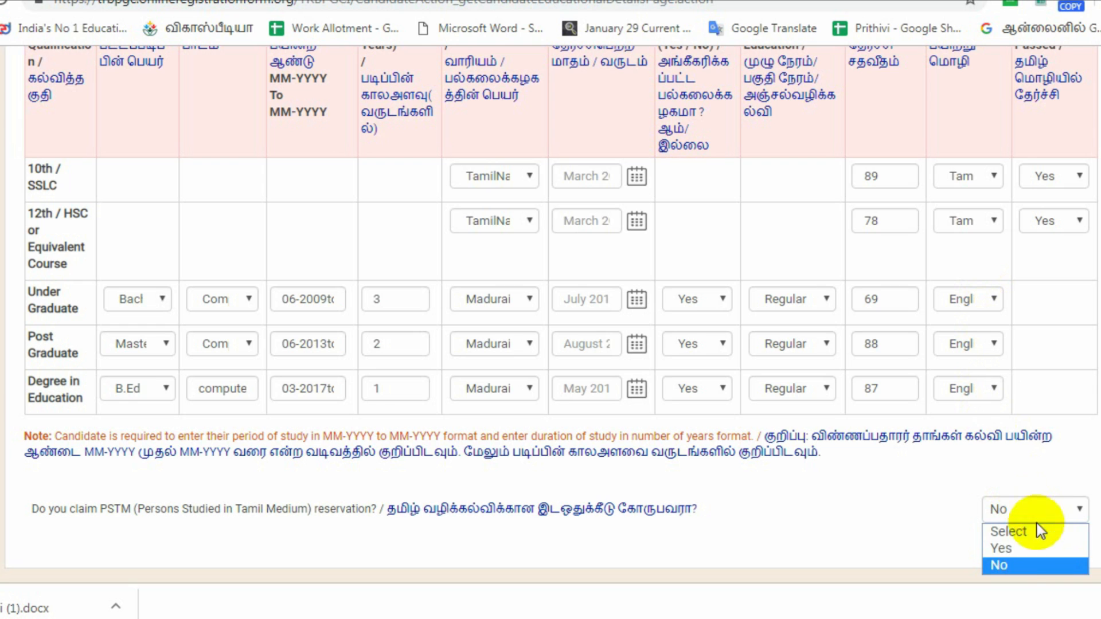
{"action": "left_click", "coordinate": [1041, 565]}
{"action": "scroll", "coordinate": [1016, 413], "scroll_direction": "down", "scroll_amount": 2}
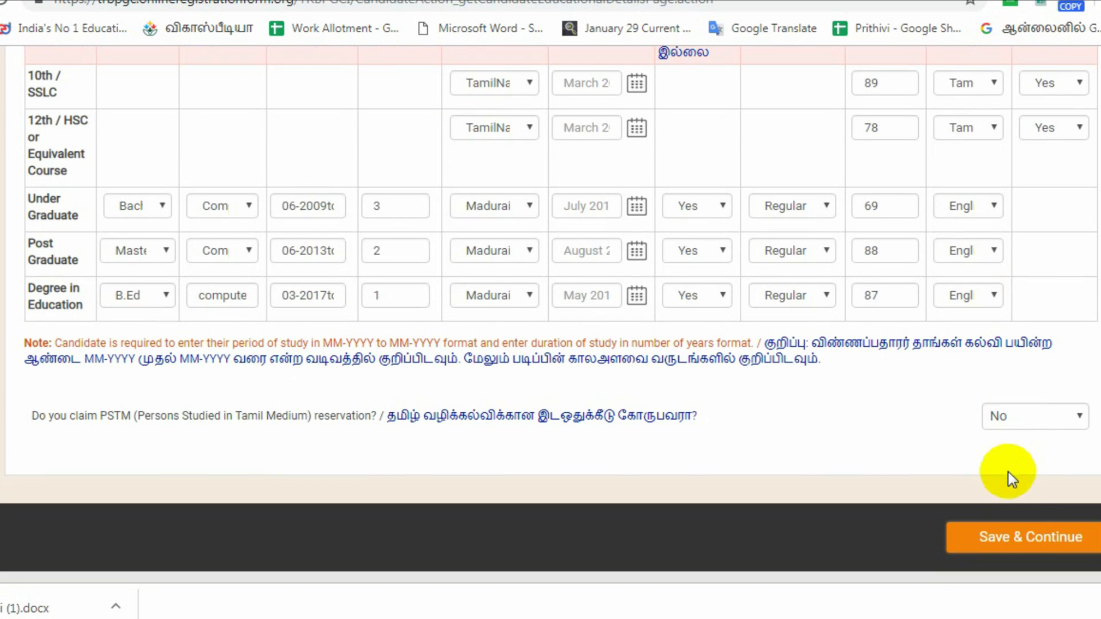
{"action": "left_click", "coordinate": [1027, 539]}
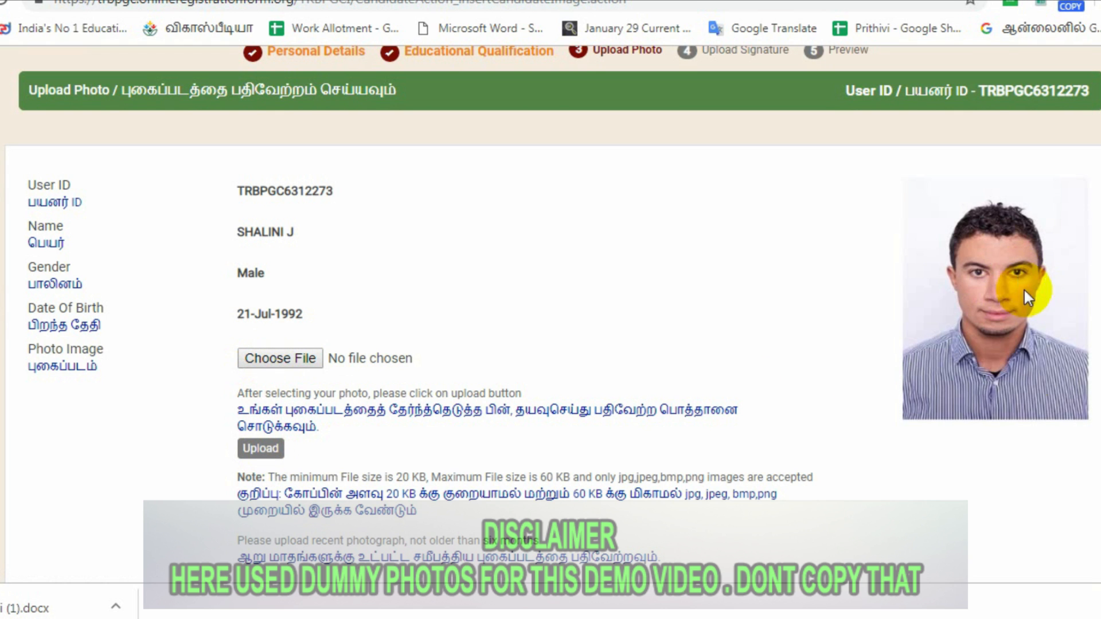
Continue past the uploaded photo and signature steps to the application preview.
{"action": "scroll", "coordinate": [930, 326], "scroll_direction": "down", "scroll_amount": 2}
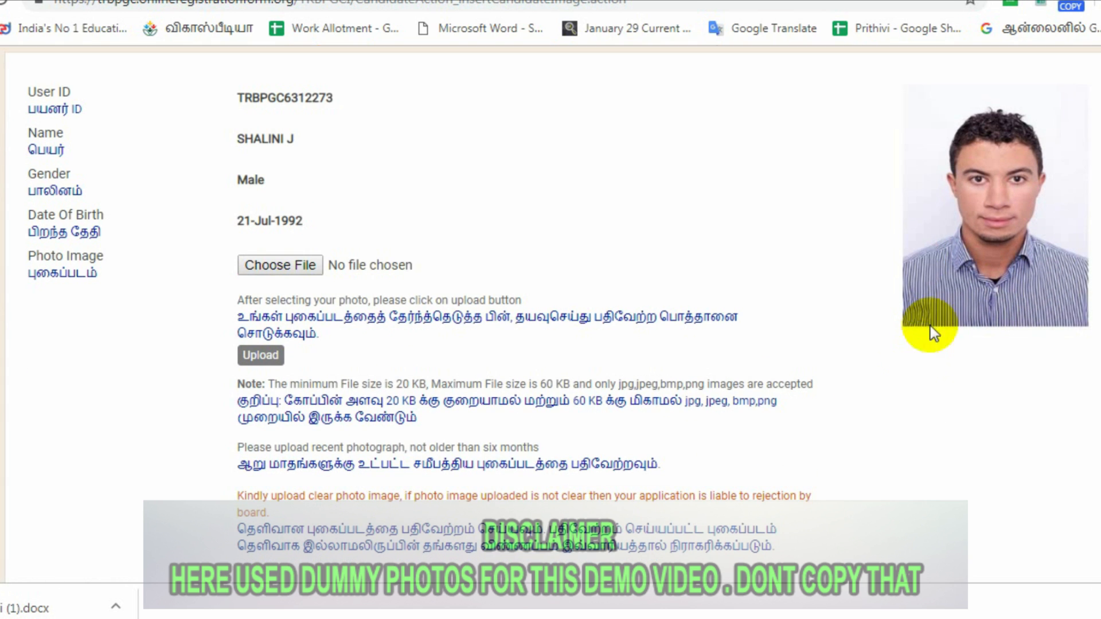
{"action": "scroll", "coordinate": [946, 310], "scroll_direction": "down", "scroll_amount": 3}
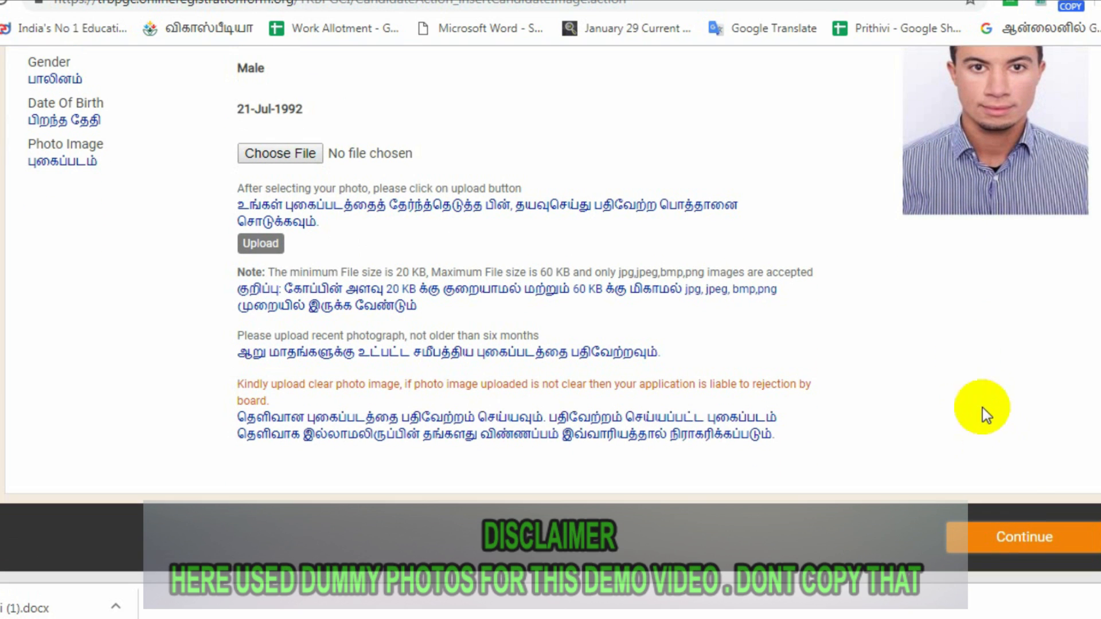
{"action": "left_click", "coordinate": [1026, 542]}
{"action": "scroll", "coordinate": [368, 327], "scroll_direction": "down", "scroll_amount": 3}
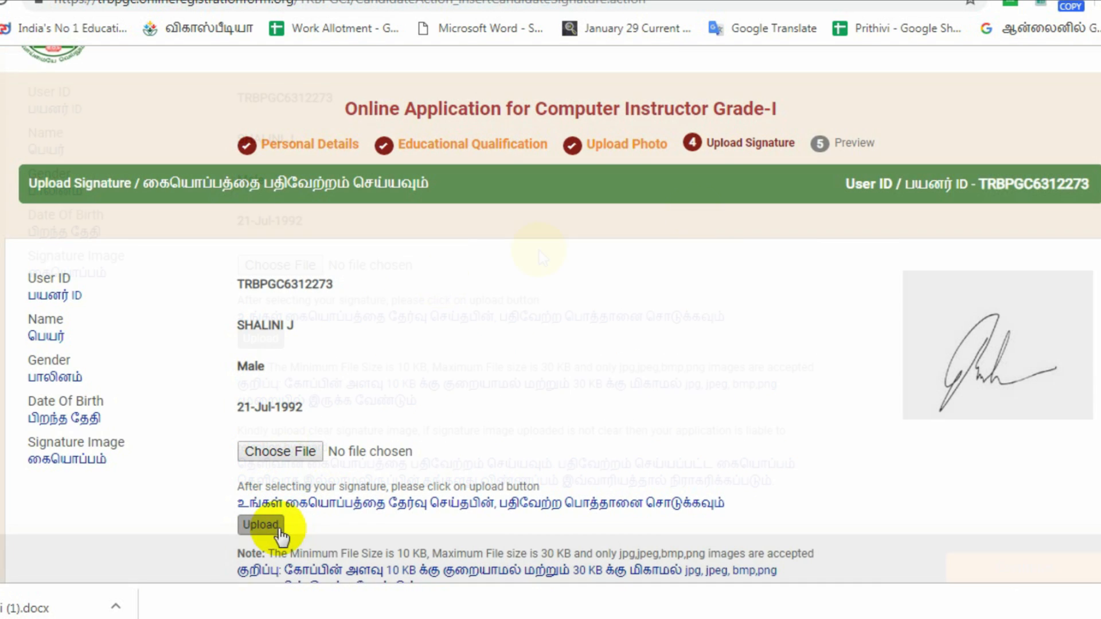
{"action": "scroll", "coordinate": [1030, 387], "scroll_direction": "down", "scroll_amount": 1}
{"action": "scroll", "coordinate": [1030, 387], "scroll_direction": "down", "scroll_amount": 1}
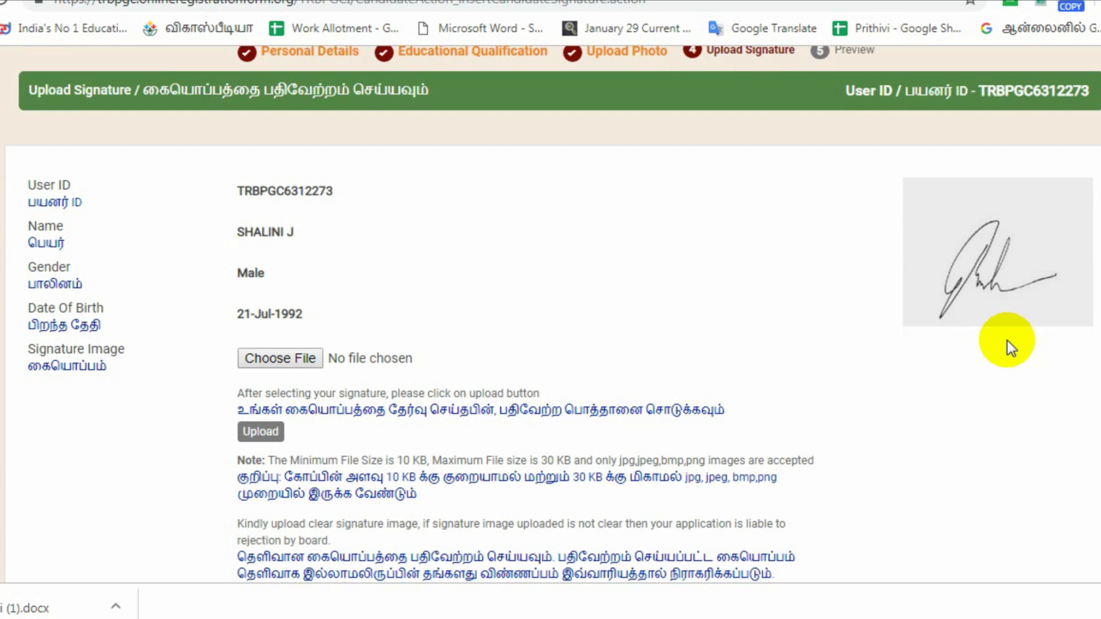
{"action": "scroll", "coordinate": [1007, 339], "scroll_direction": "down", "scroll_amount": 1}
{"action": "scroll", "coordinate": [1028, 350], "scroll_direction": "down", "scroll_amount": 1}
{"action": "left_click", "coordinate": [1054, 533]}
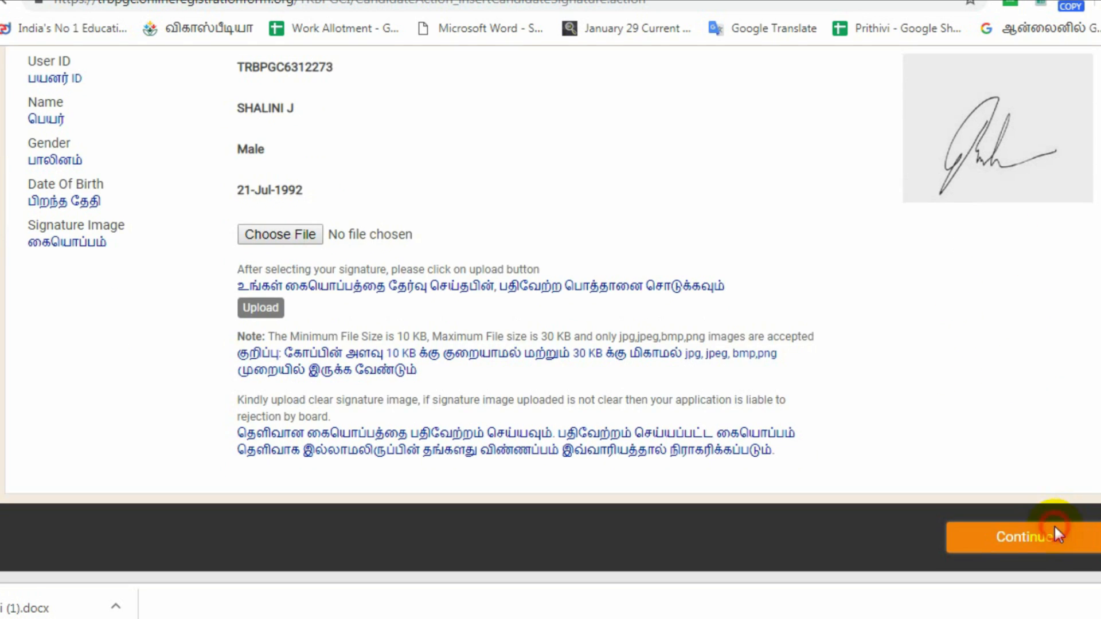
Scroll through the Preview page to review all entered details.
{"action": "scroll", "coordinate": [917, 350], "scroll_direction": "down", "scroll_amount": 1}
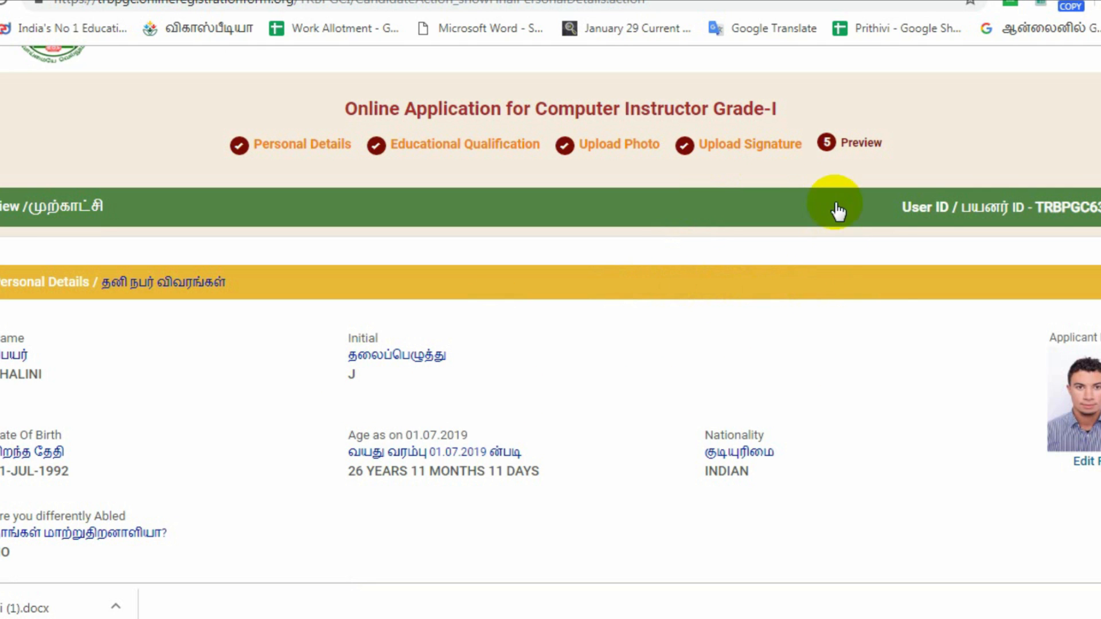
{"action": "scroll", "coordinate": [873, 354], "scroll_direction": "down", "scroll_amount": 3}
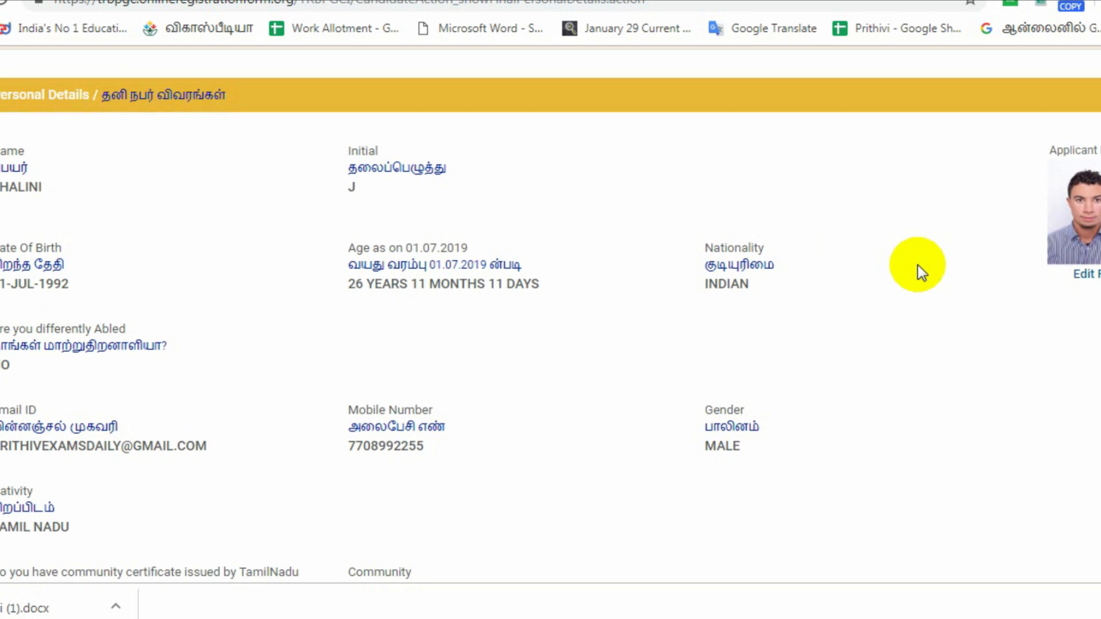
{"action": "scroll", "coordinate": [918, 266], "scroll_direction": "down", "scroll_amount": 15}
{"action": "scroll", "coordinate": [919, 273], "scroll_direction": "down", "scroll_amount": 10}
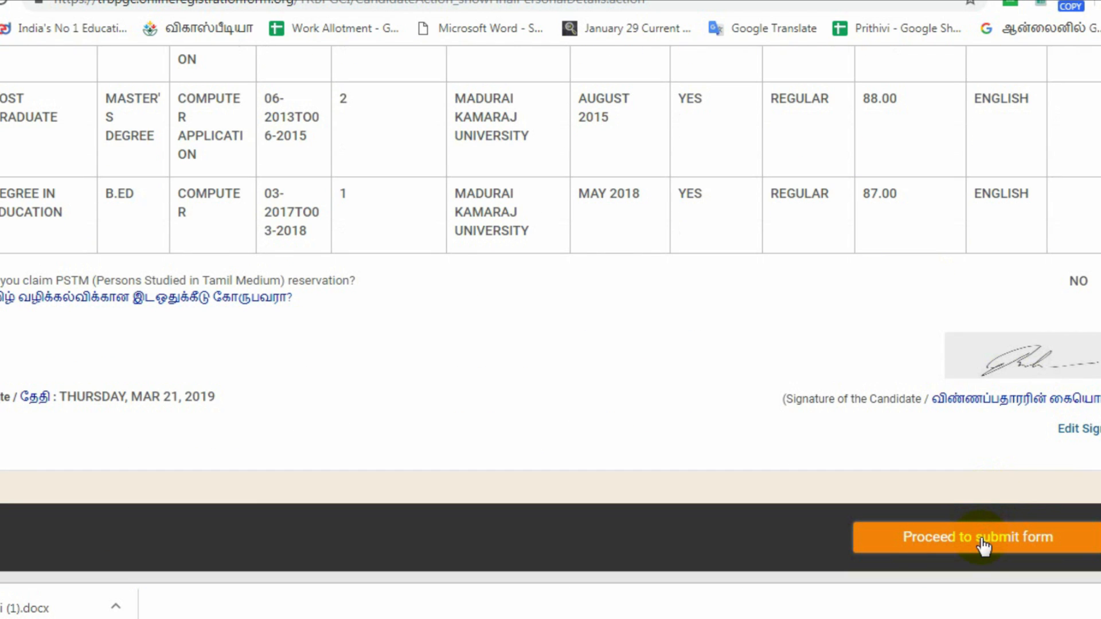
Accept the declaration and submit the Computer Instructor Grade-I form to reach the INR 500 payment page.
{"action": "left_click", "coordinate": [983, 540]}
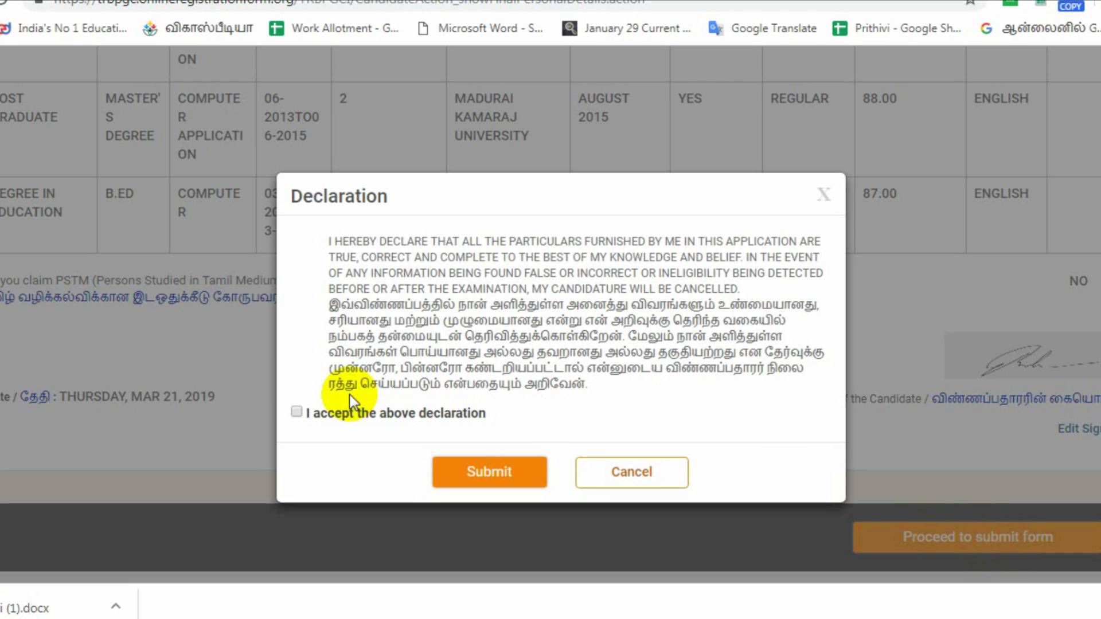
{"action": "left_click", "coordinate": [295, 412]}
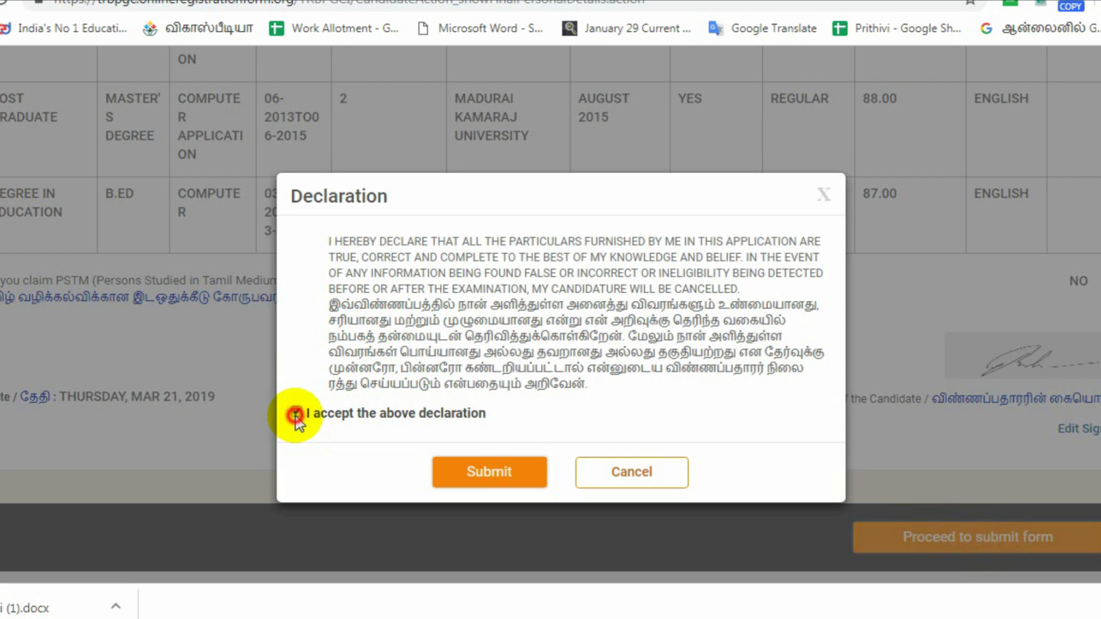
{"action": "left_click", "coordinate": [485, 472]}
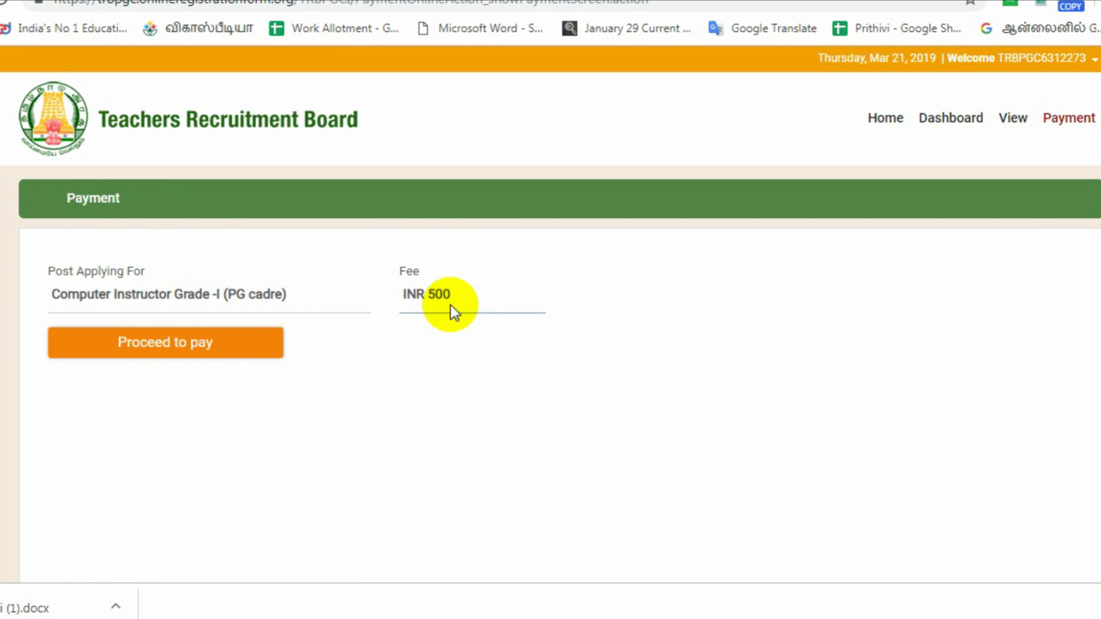
Open the TechProcess gateway for the 500 fee and choose the Cash Card/Wallet option.
{"action": "left_click", "coordinate": [175, 351]}
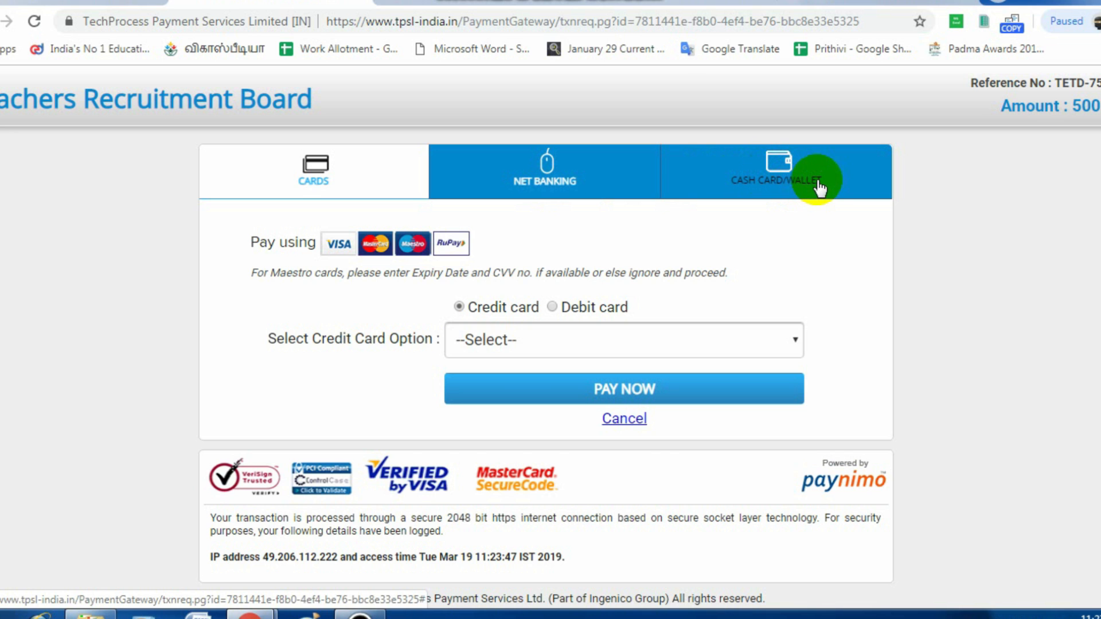
{"action": "left_click", "coordinate": [782, 169]}
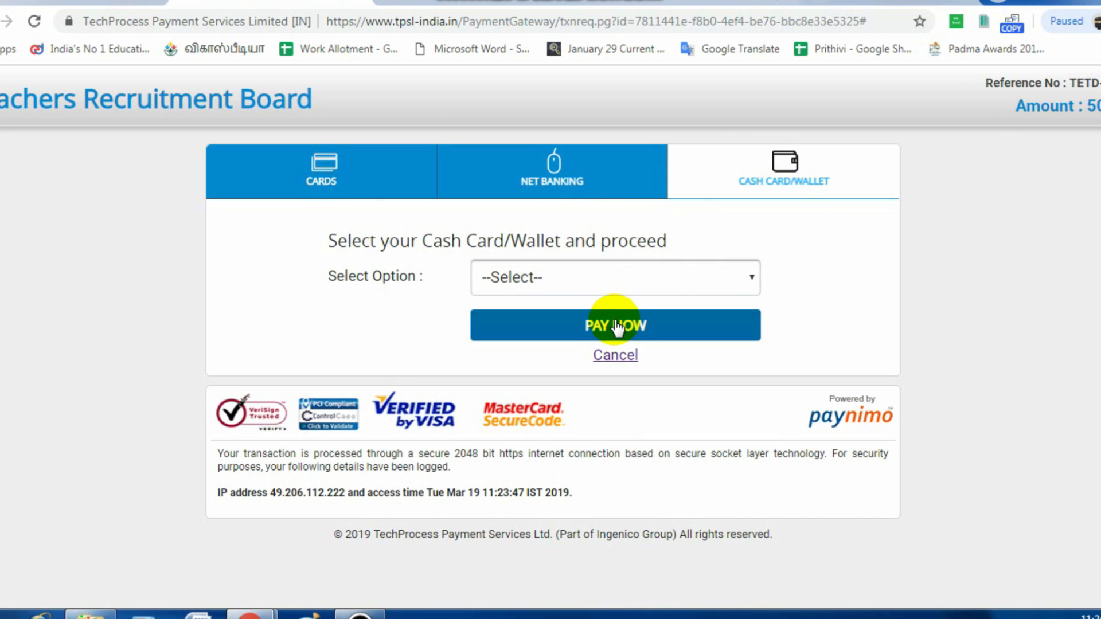